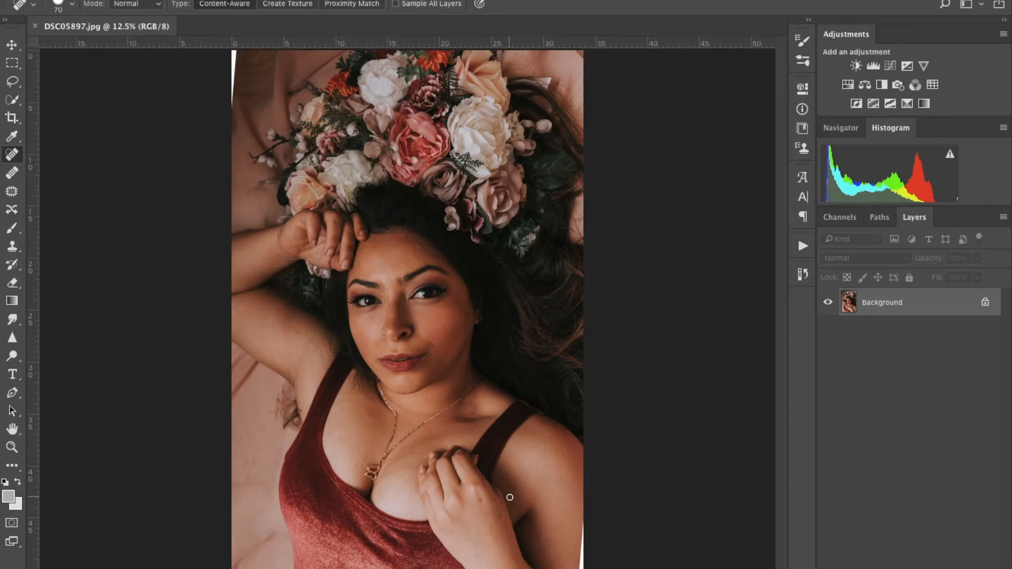
- Heal the white sliver at the photo's lower-right edge with the Spot Healing Brush and patch the white gap along its upper-left edge
key(bracketright)
key(bracketright)
key(bracketright)
mouse_move(586, 521)
mouse_down()
mouse_move(579, 567)
mouse_move(589, 522)
mouse_up()
click(12, 191)
mouse_move(244, 43)
mouse_down()
mouse_move(192, 78)
mouse_move(228, 116)
mouse_move(246, 73)
mouse_move(219, 116)
mouse_move(241, 154)
mouse_move(237, 185)
mouse_up()
key(super+d)
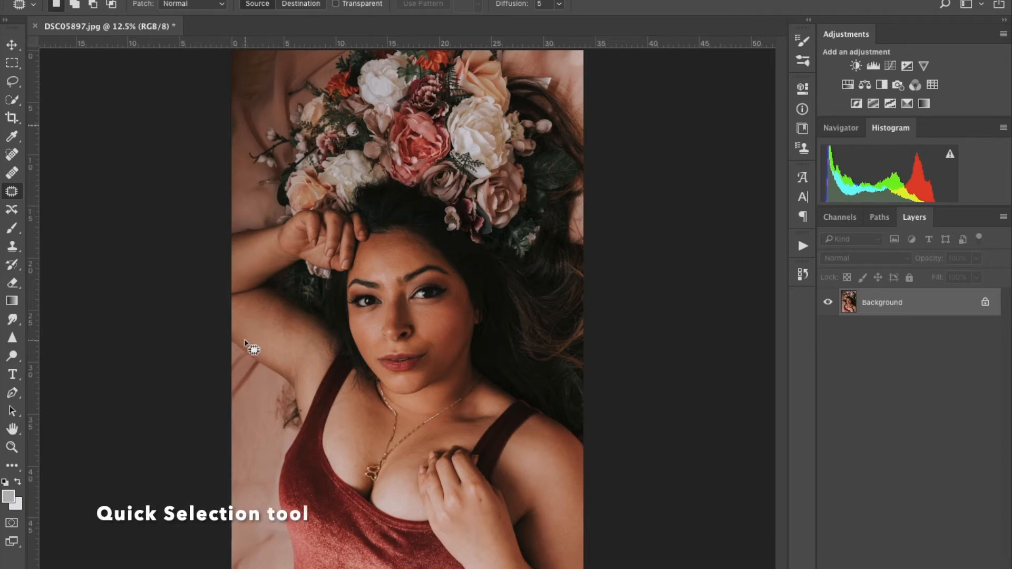
- Quick-select the raised upper arm and, through Select and Mask, output the refined selection to a new layer with a layer mask
key(super+equal)
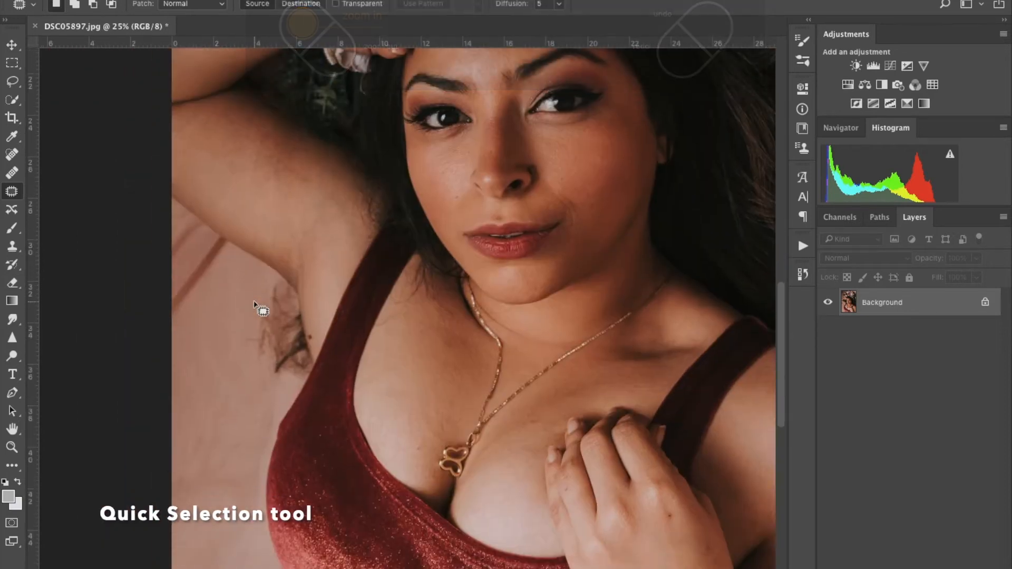
click(13, 100)
mouse_move(179, 141)
mouse_down()
mouse_move(265, 178)
mouse_move(338, 274)
mouse_up()
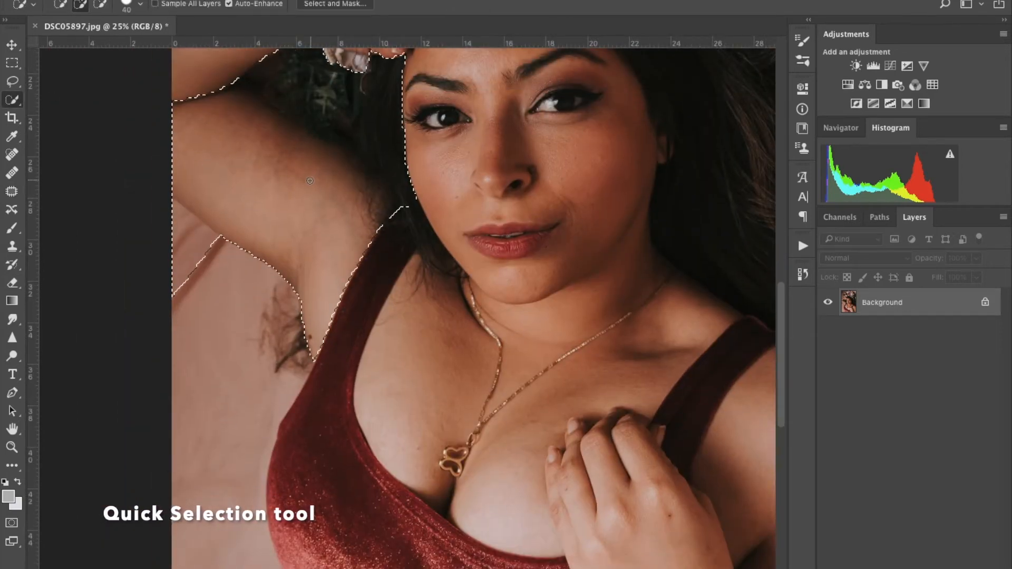
click(335, 4)
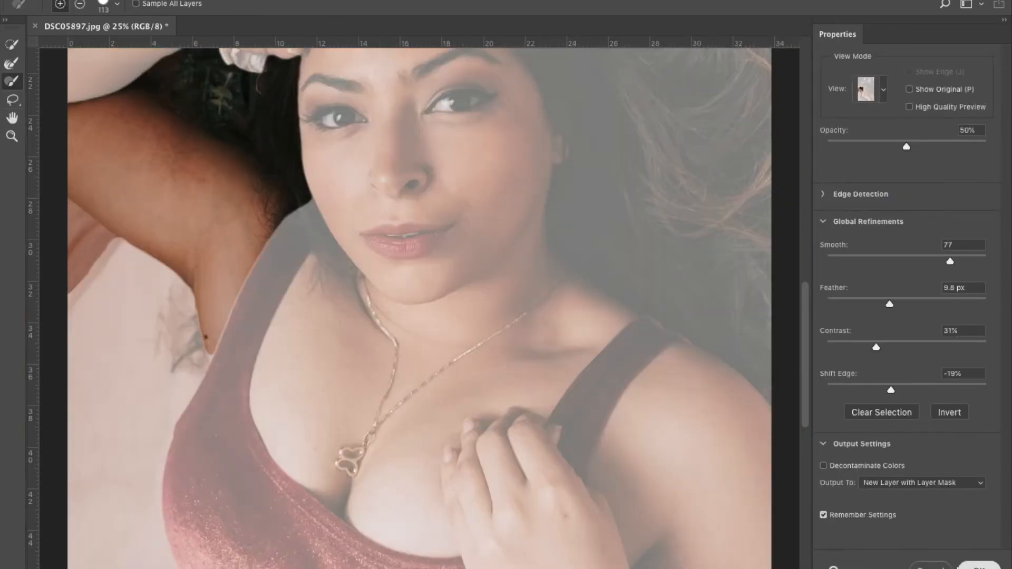
click(973, 567)
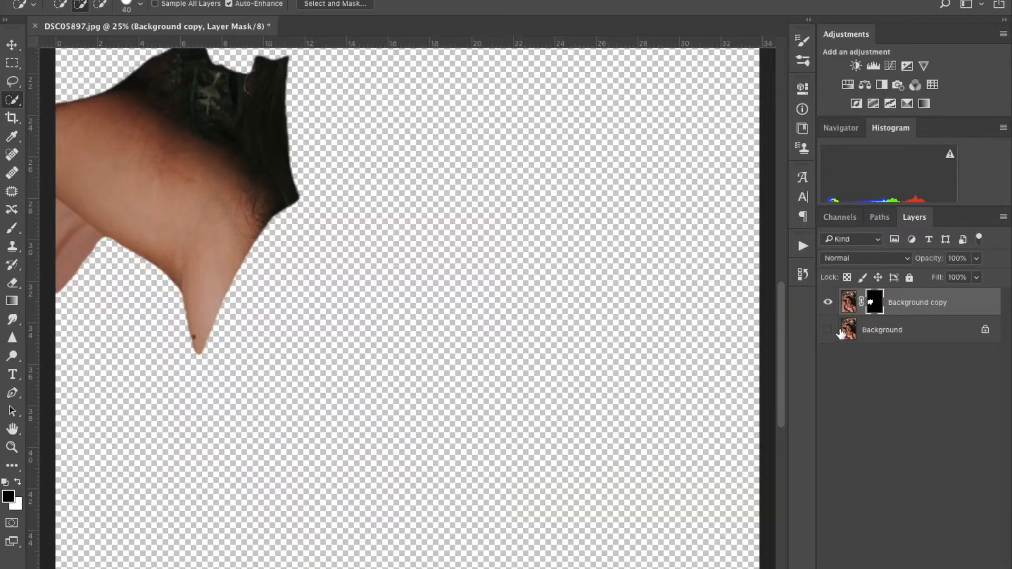
- Make the Background layer visible again and duplicate it beneath the masked arm layer
click(829, 330)
click(875, 331)
key(super+j)
- Clone clean backdrop over the dark tuft of hair beside the armpit with the Clone Stamp at 100% opacity
click(12, 246)
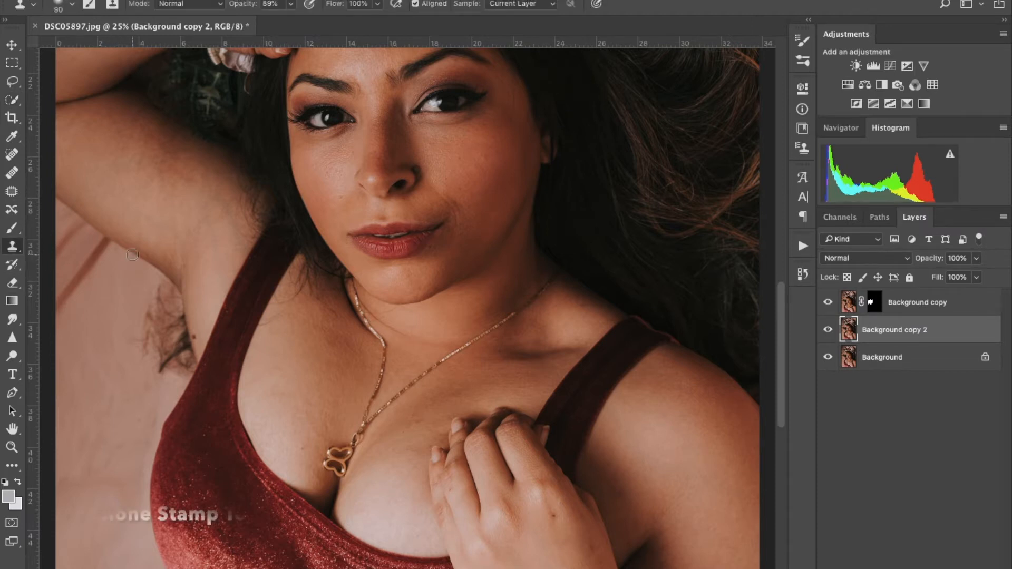
key(0)
alt+click(122, 287)
mouse_move(157, 281)
mouse_down()
mouse_move(131, 345)
mouse_move(172, 358)
mouse_move(165, 337)
mouse_move(178, 343)
mouse_move(160, 355)
mouse_move(181, 365)
mouse_move(180, 357)
mouse_move(158, 372)
mouse_move(178, 363)
mouse_move(161, 294)
mouse_move(179, 362)
mouse_move(170, 293)
mouse_move(179, 317)
mouse_up()
alt+click(139, 284)
drag(190, 354, 187, 366)
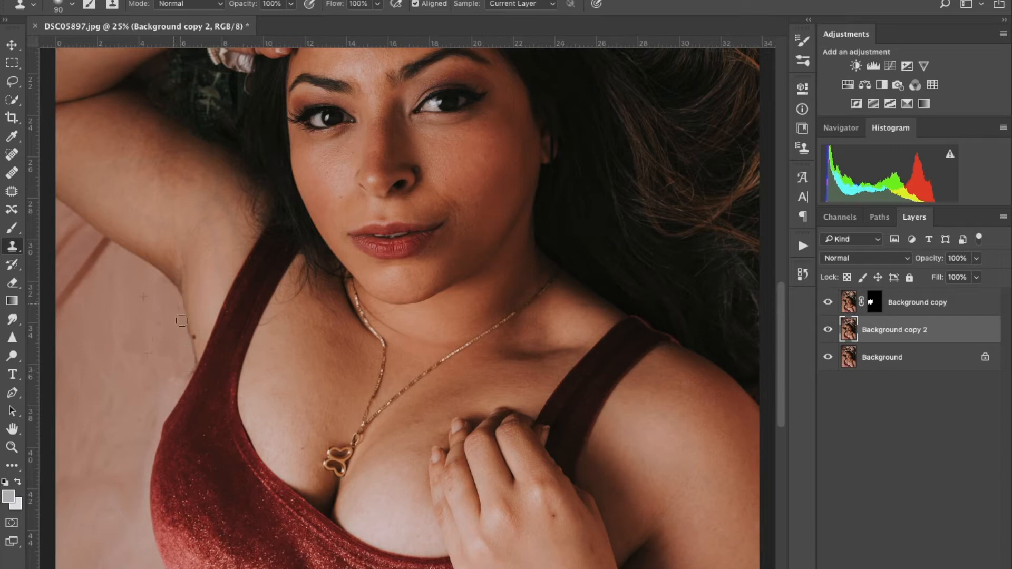
drag(187, 331, 186, 368)
- Flatten the arm and cloned layers into a single Background layer
scroll(669, 300, down, 1)
scroll(669, 300, down, 1)
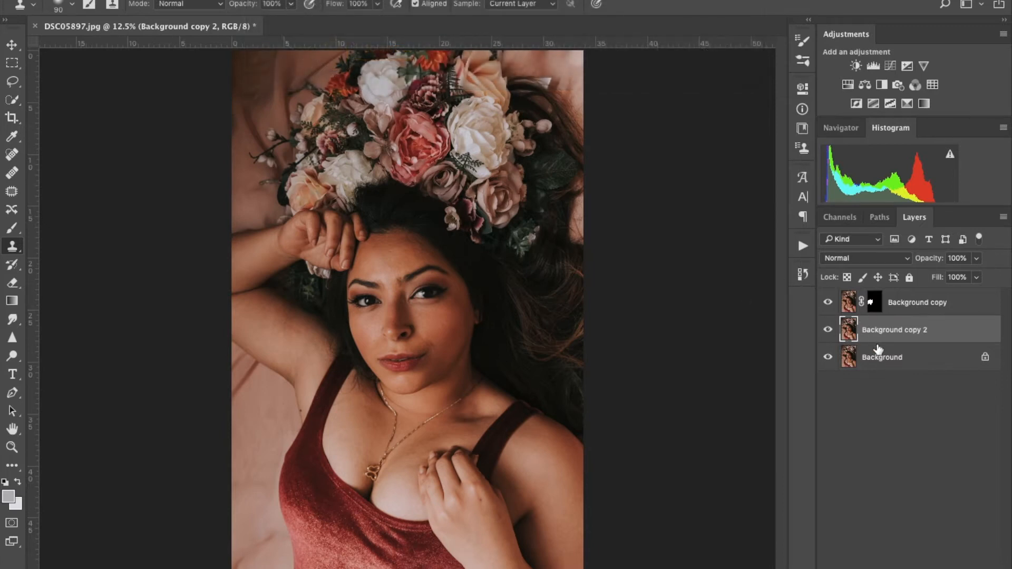
right_click(867, 356)
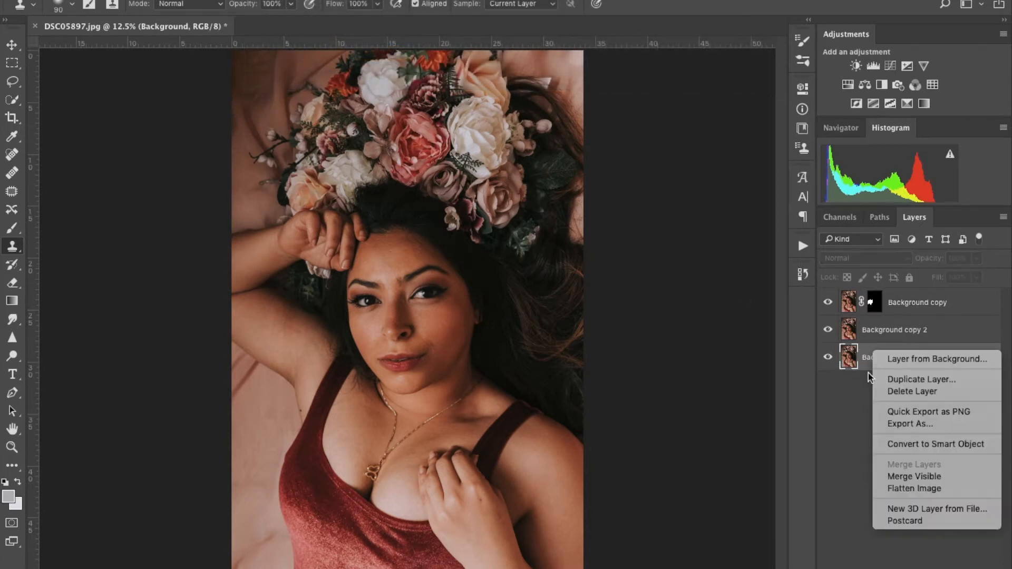
click(914, 488)
- Remove the small mole near the armpit with the Spot Healing Brush at size 40
key(j)
scroll(211, 290, up, 3)
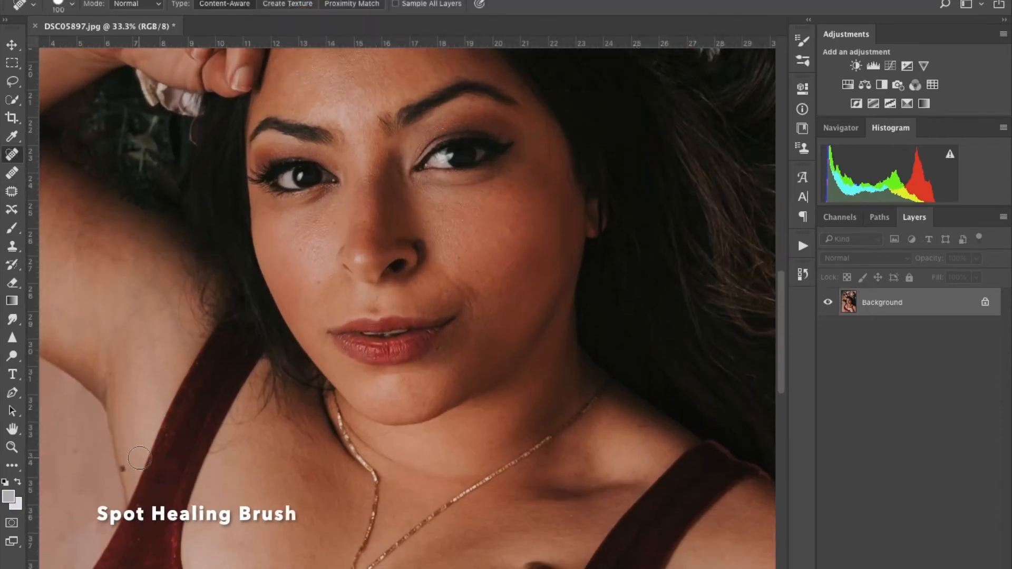
key(bracketleft)
key(bracketleft)
key(bracketleft)
key(bracketleft)
key(bracketleft)
key(bracketleft)
click(123, 466)
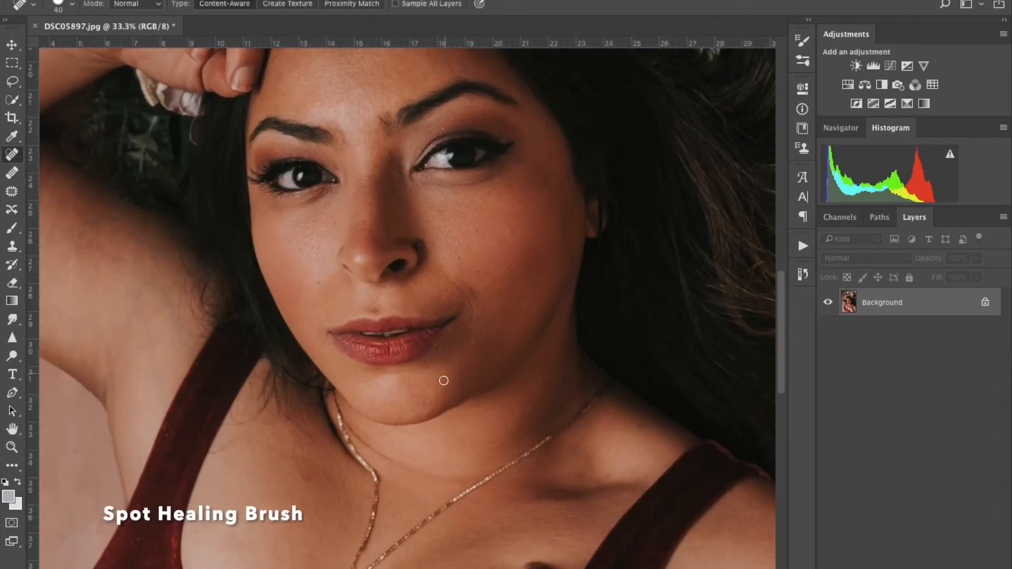
- Heal the stray marks along the side of the face and the stray hairs above the forehead with the Spot Healing Brush
scroll(443, 128, down, 1)
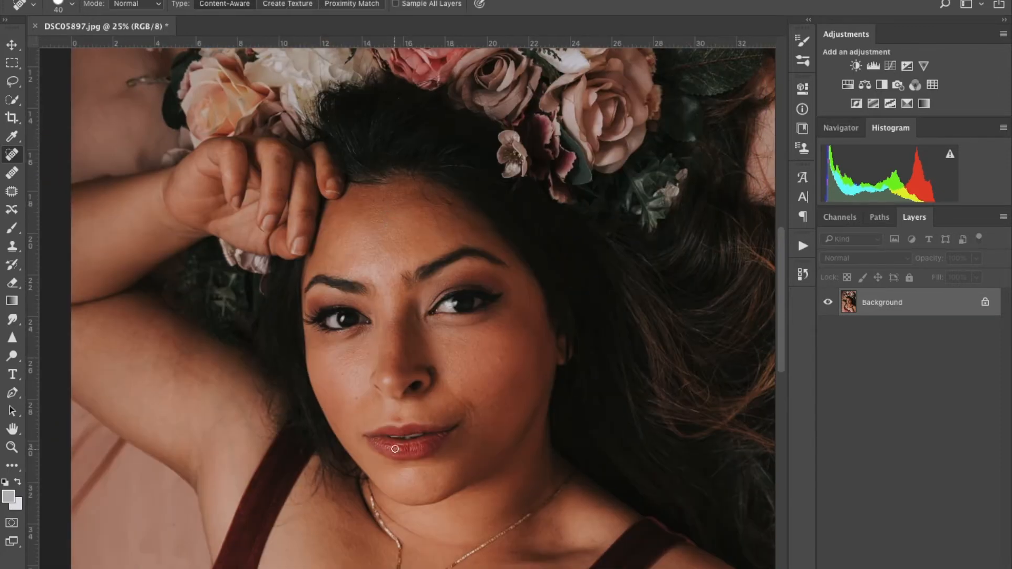
scroll(442, 238, up, 2)
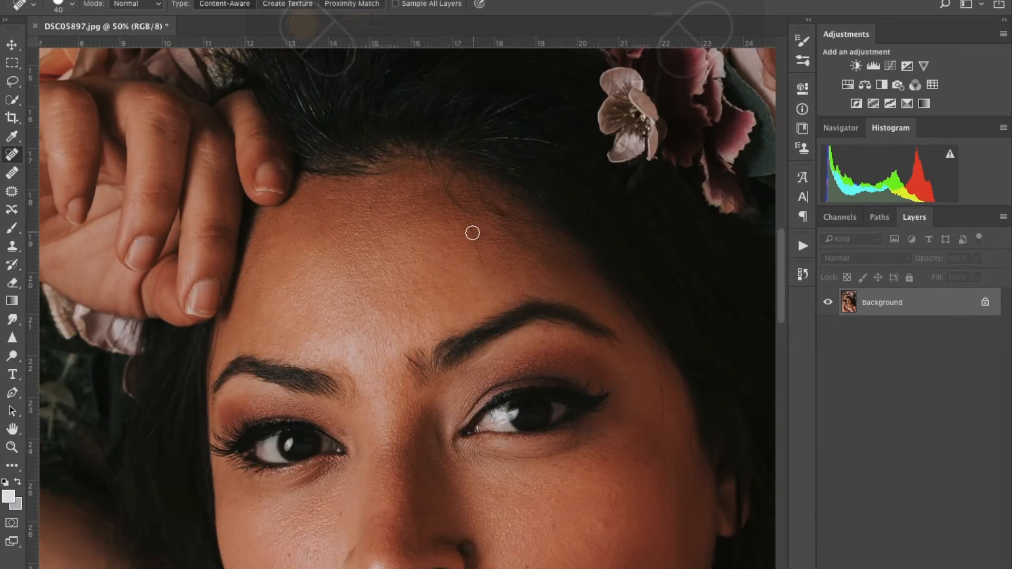
drag(654, 456, 657, 370)
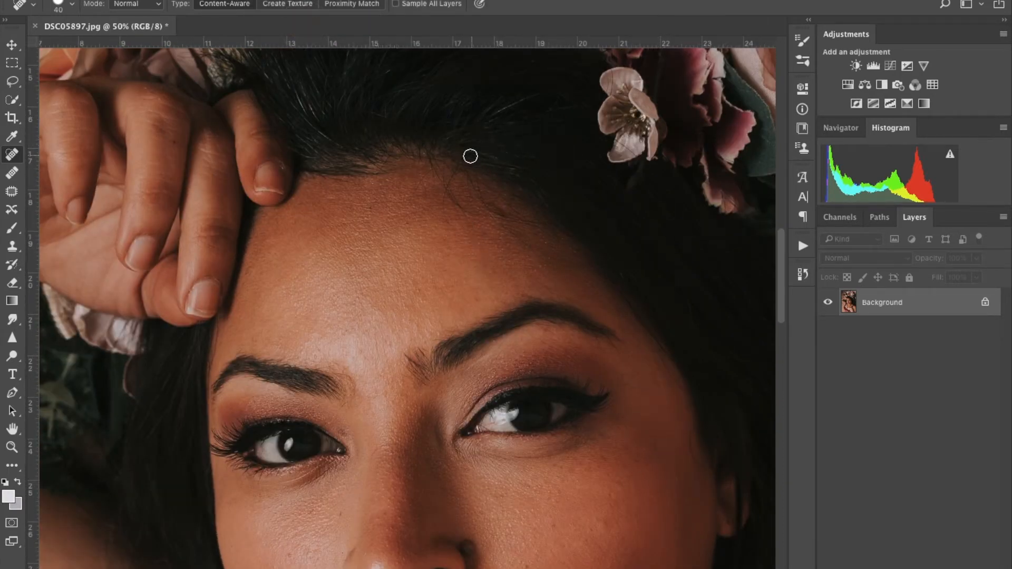
drag(302, 115, 343, 148)
scroll(373, 114, up, 5)
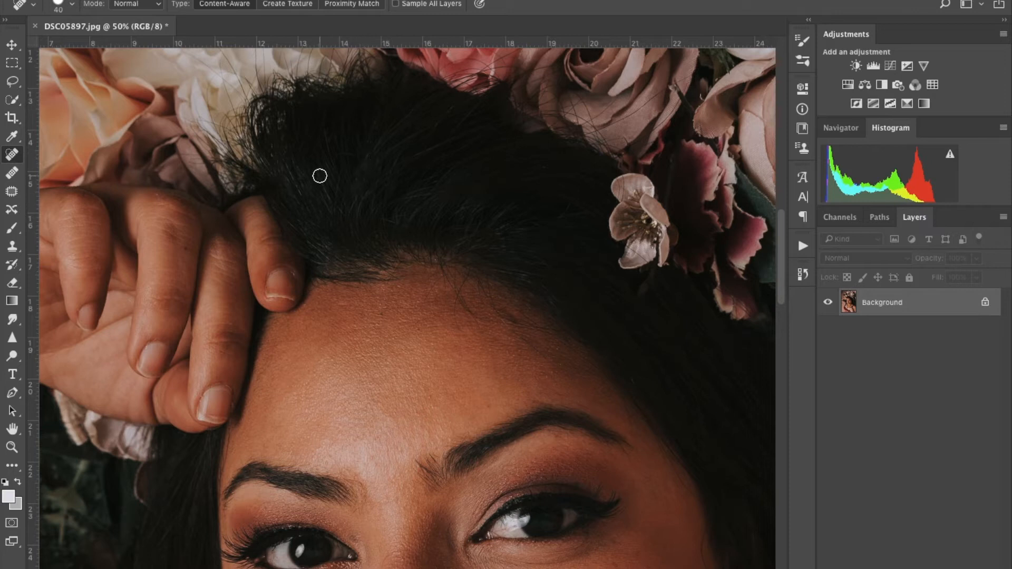
drag(304, 196, 287, 155)
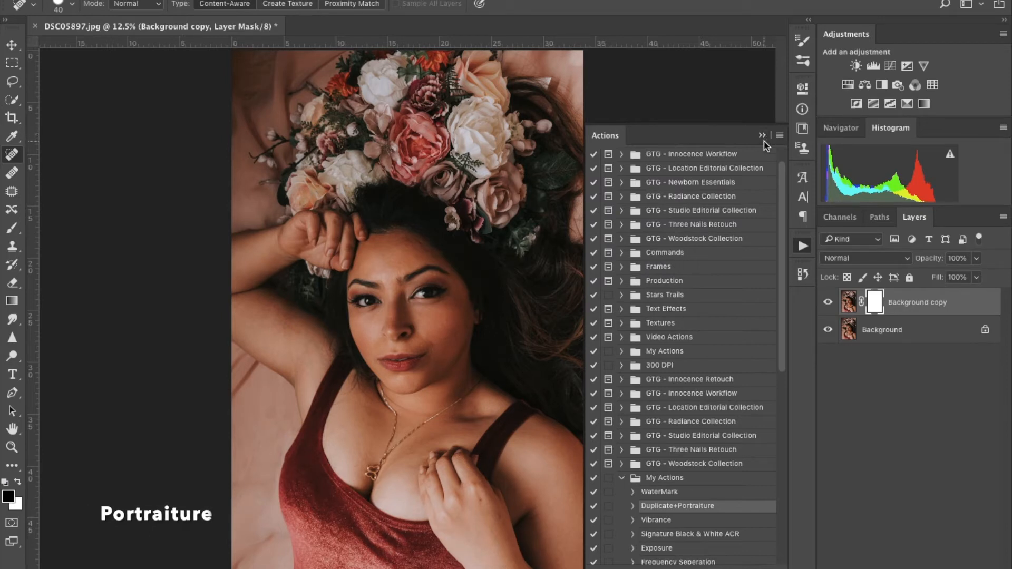
- Compare the portrait with and without the Portraiture-smoothed Background copy layer, both in full view and close up on the face
click(762, 135)
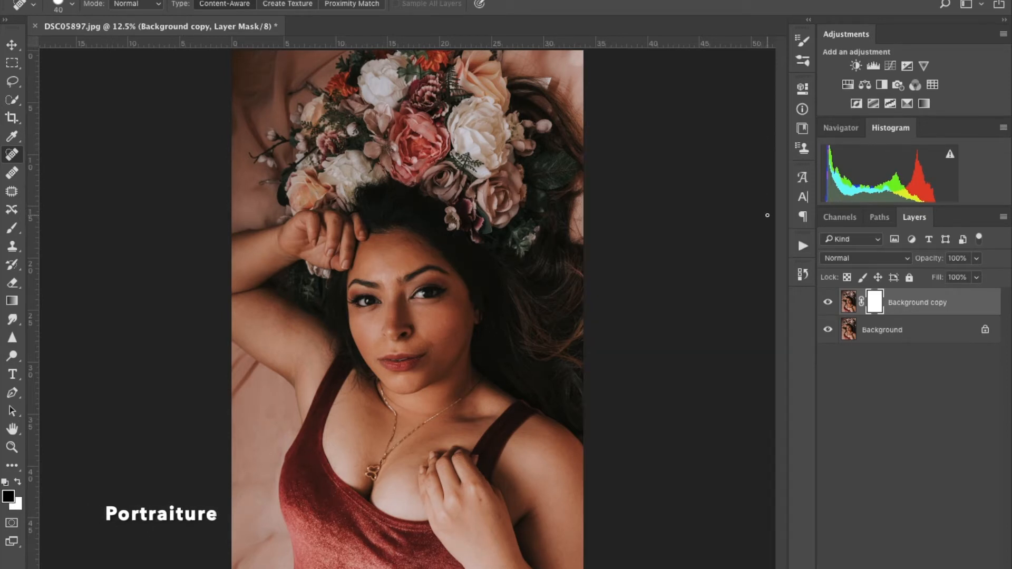
click(825, 304)
click(826, 304)
click(827, 304)
click(826, 305)
click(827, 306)
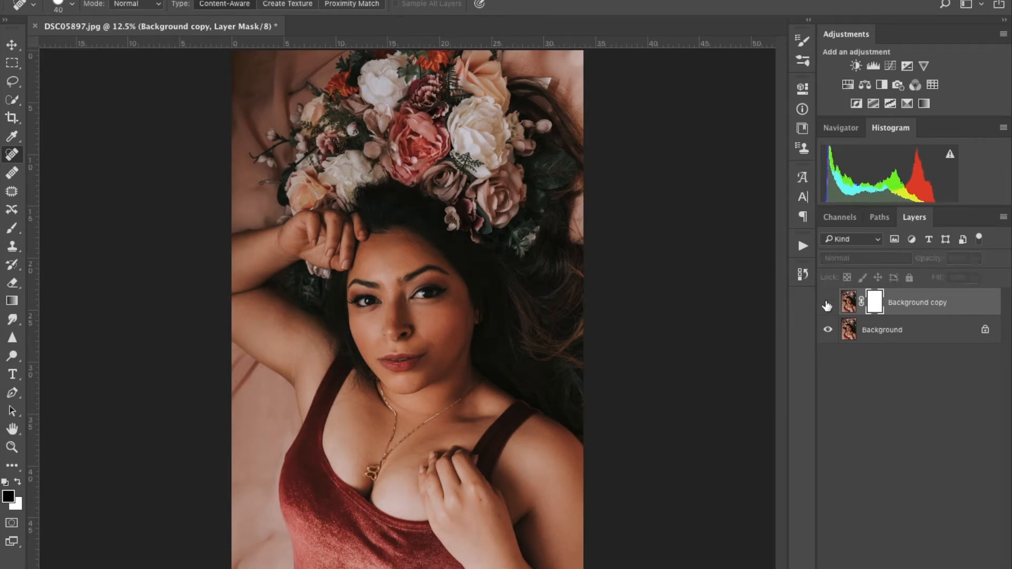
click(827, 305)
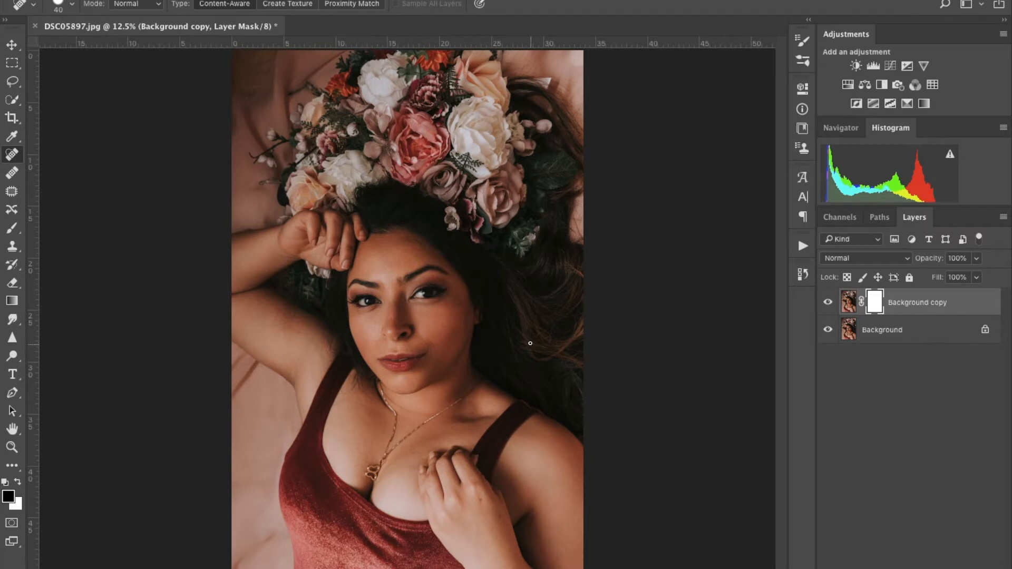
scroll(543, 321, up, 3)
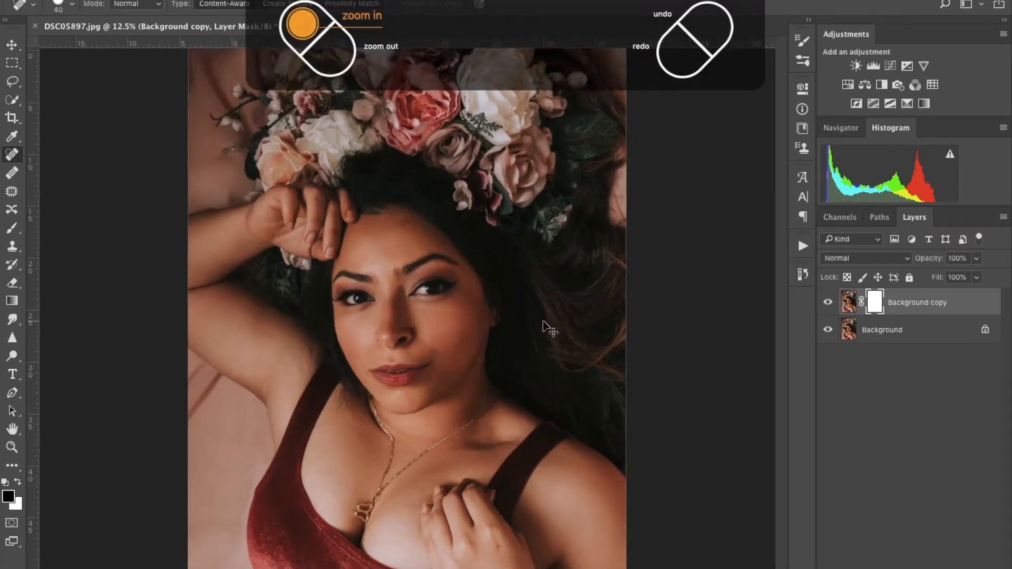
scroll(543, 321, up, 1)
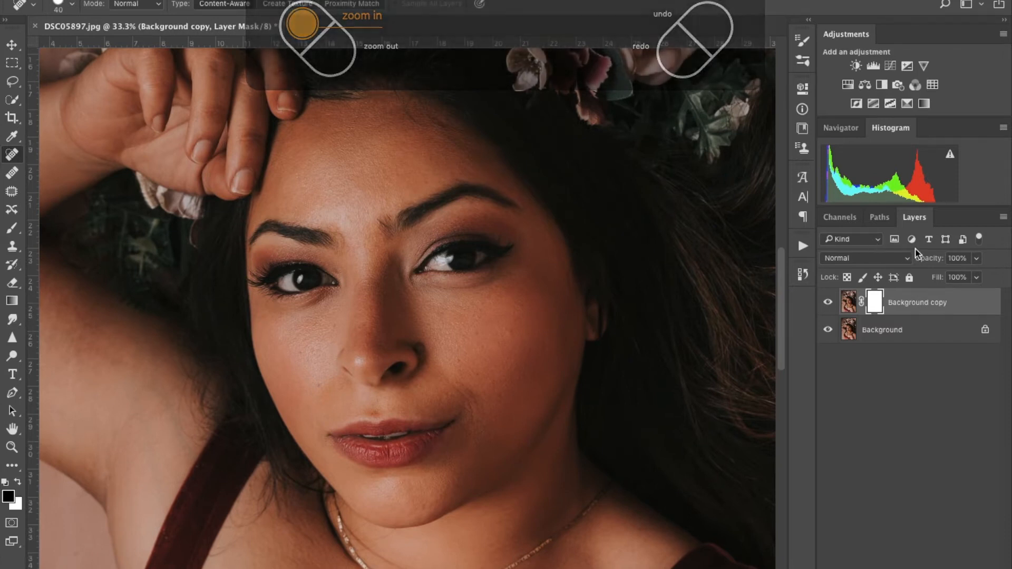
click(828, 303)
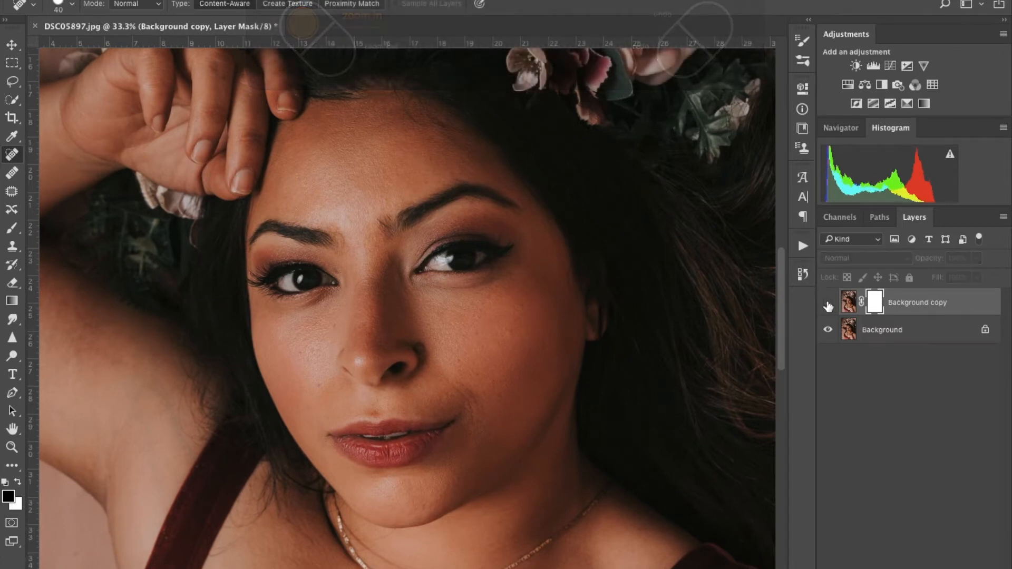
click(827, 305)
- Flatten the smoothed Background copy layer into the Background
key(ctrl+0)
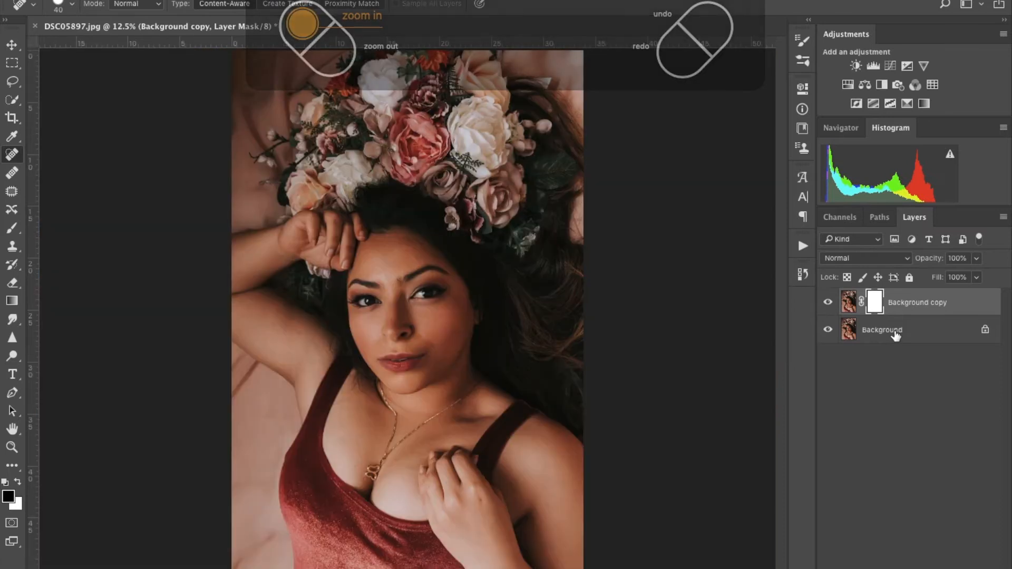
right_click(895, 329)
click(816, 467)
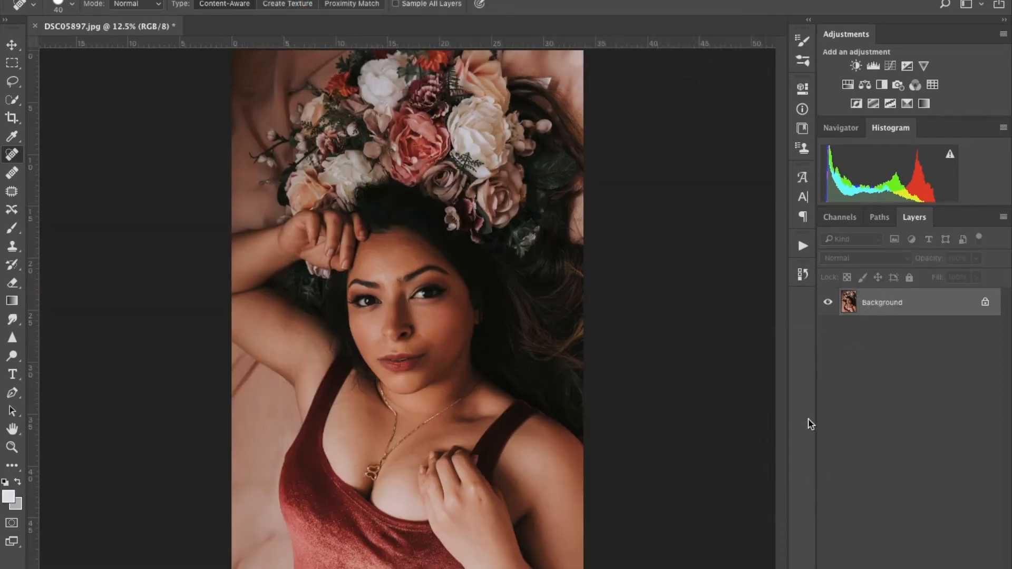
- Run the CORRECTOR: Shine Reduction action, sampling its solid color from the skin on the forehead
click(802, 246)
scroll(690, 516, down, 10)
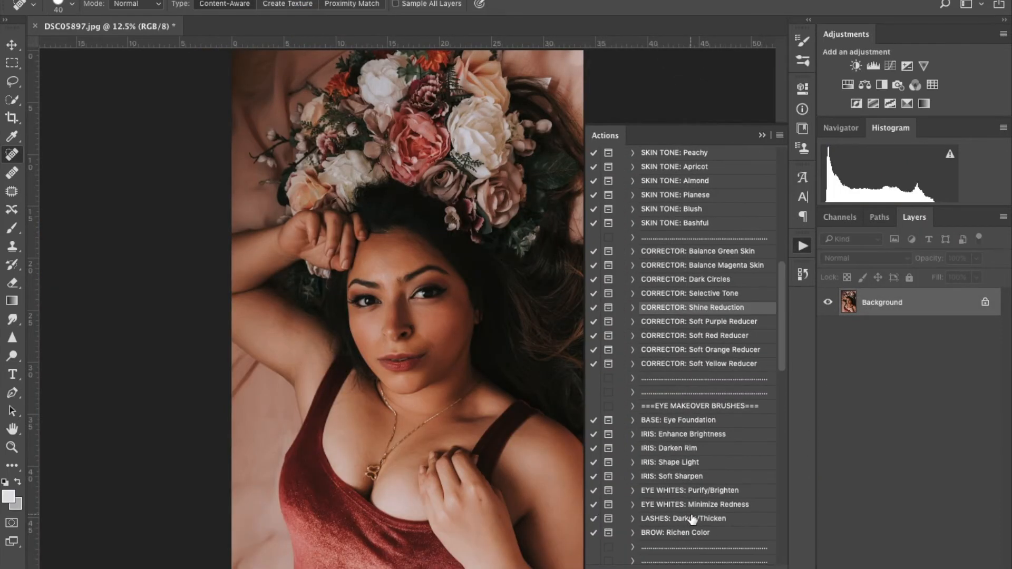
click(697, 567)
click(621, 238)
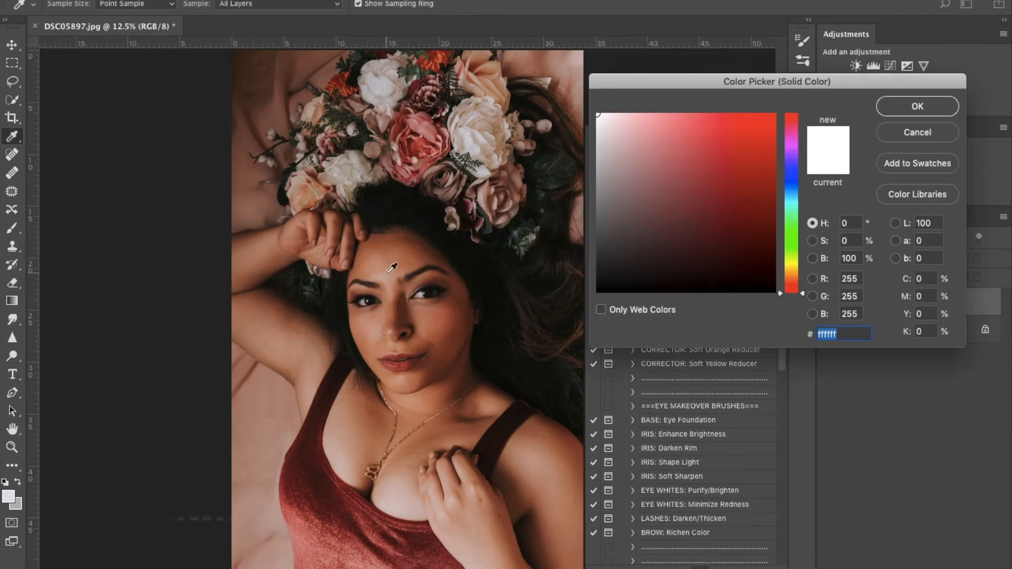
click(402, 247)
click(896, 111)
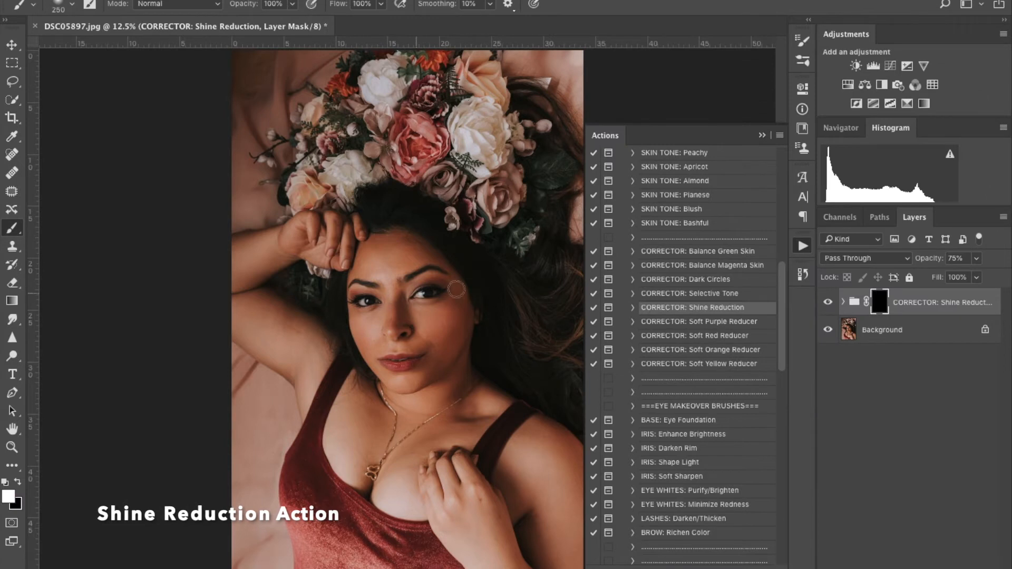
- Paint the Shine Reduction mask over the shiny areas of the face with a size 175 white brush at 30% opacity
key(3)
key(bracketleft)
key(bracketleft)
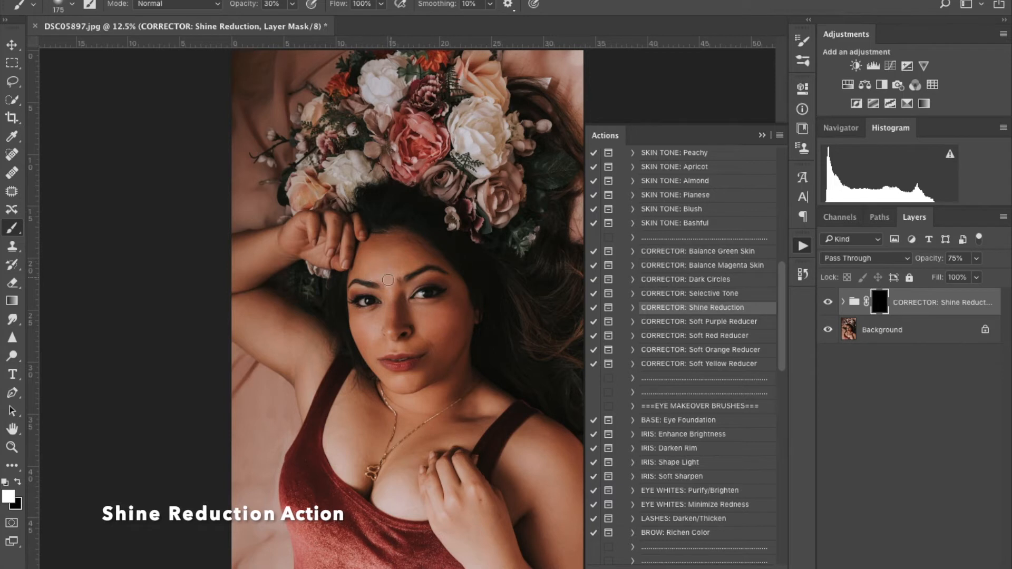
mouse_move(385, 262)
mouse_down()
mouse_move(373, 271)
mouse_move(384, 263)
mouse_up()
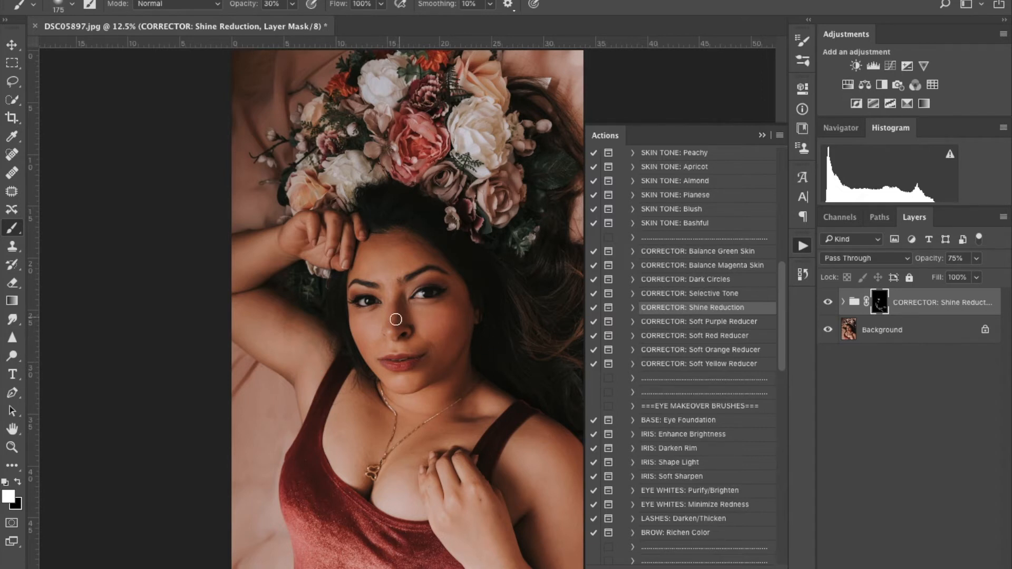
- Run the LASHES: Darken/Thicken action and continue past its instructions
scroll(738, 295, down, 5)
double_click(683, 379)
click(603, 208)
- Reduce the white mask brush to size 15 for painting the eyelashes
key(super+plus)
key(super+plus)
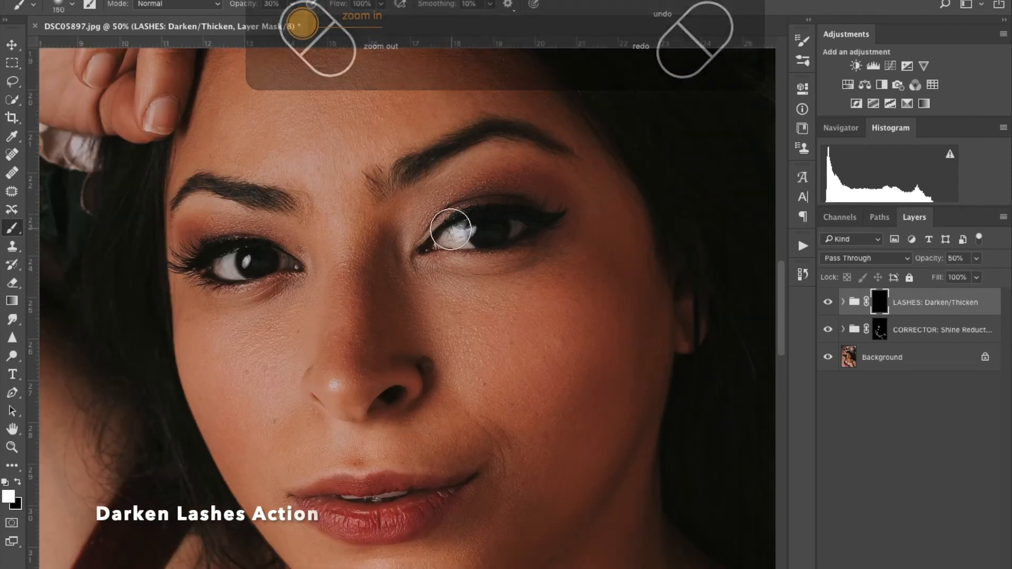
key(bracketleft)
key(bracketleft)
key(bracketleft)
key(bracketleft)
key(bracketleft)
key(bracketleft)
key(bracketleft)
key(bracketleft)
key(bracketleft)
key(bracketleft)
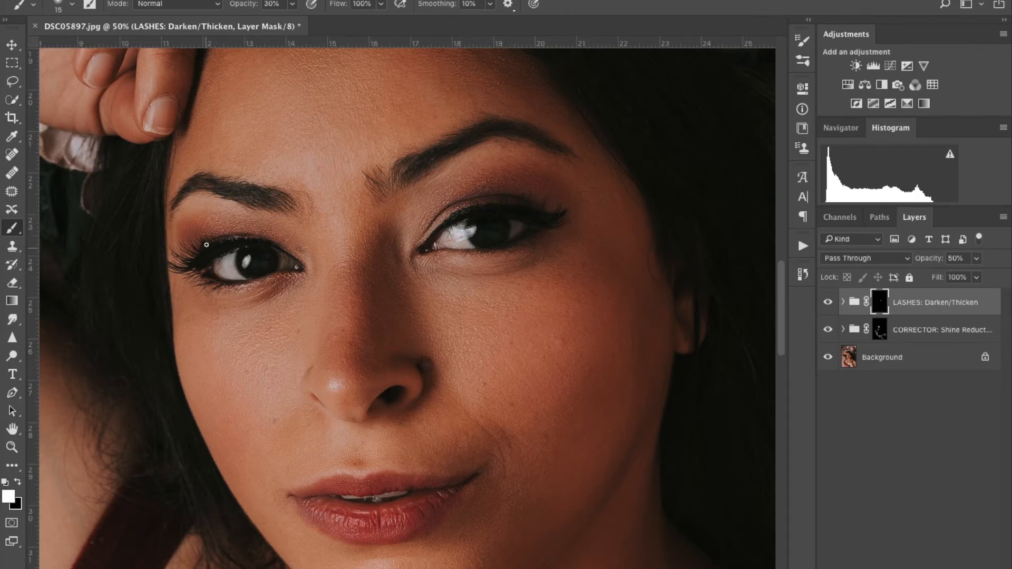
- Run the iris makeover actions Enhance Brightness, Shape Light and Soft Sharpen, continuing past their instructions
key(ctrl+minus)
click(802, 245)
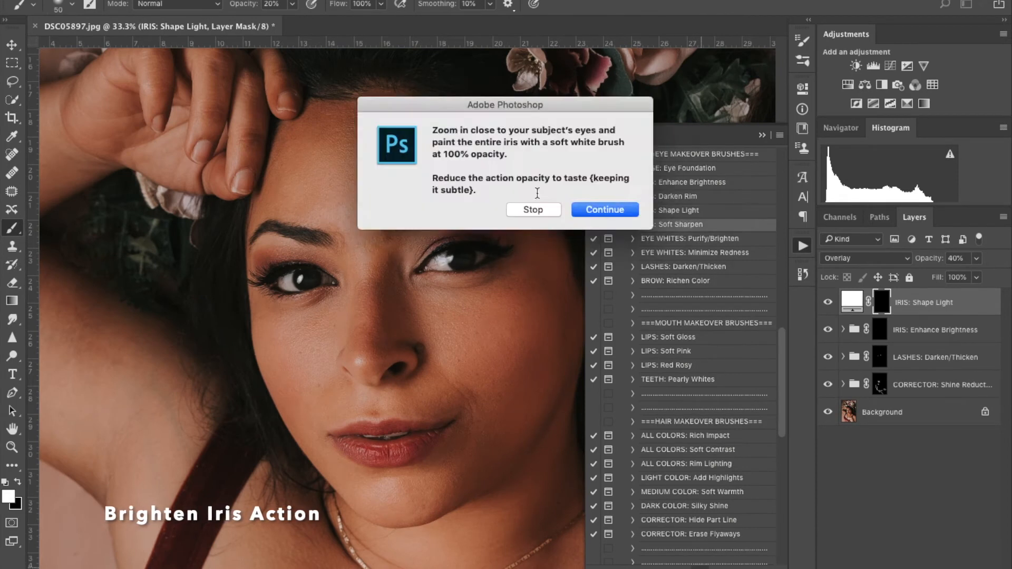
click(598, 206)
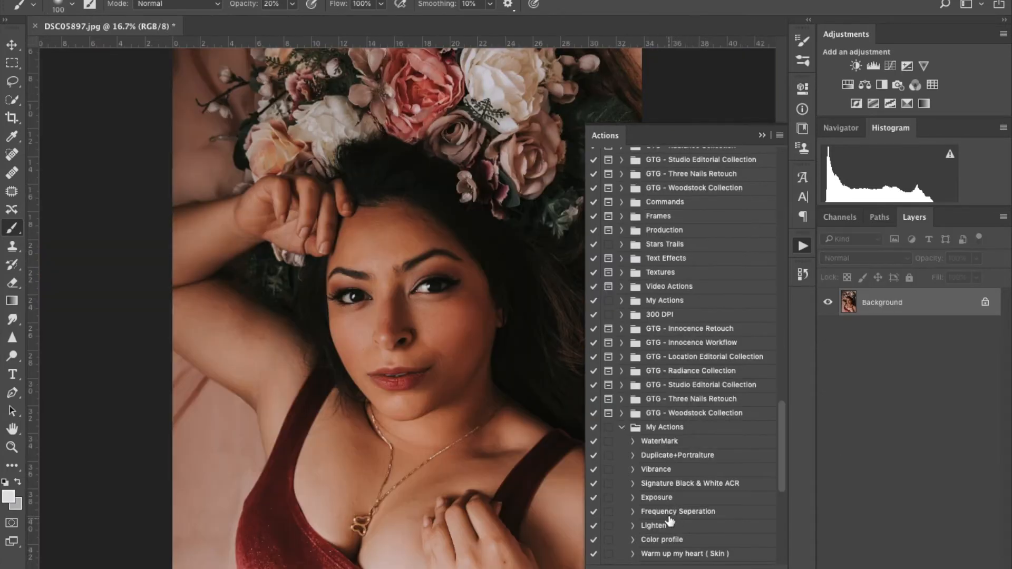
- Run the Frequency Seperation action and select Layer 1, the lower layer inside its group
click(669, 516)
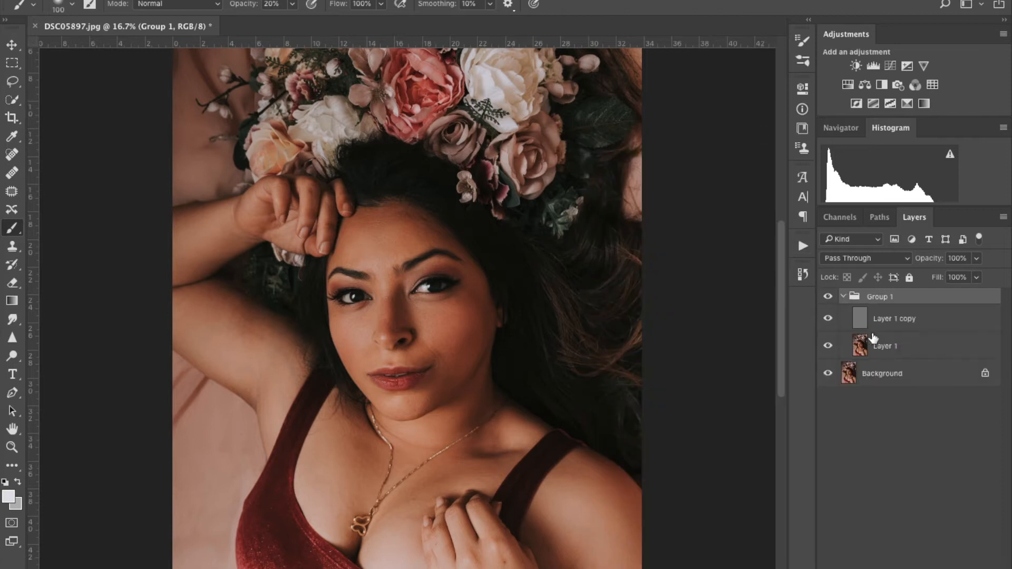
click(879, 356)
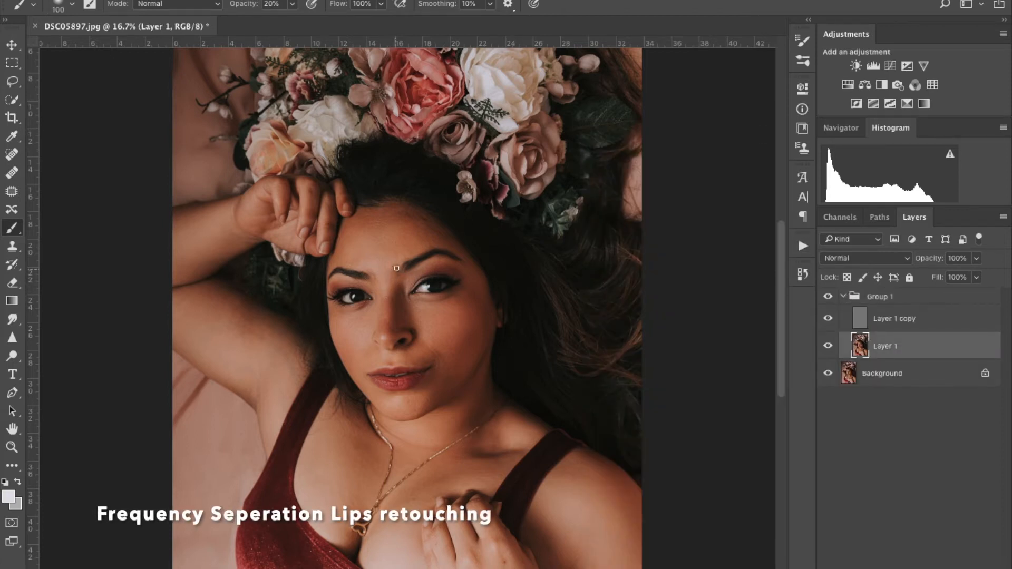
- Patch the uneven tones on the lower lip and near the lip corner on Layer 1 with the Patch tool
key(j)
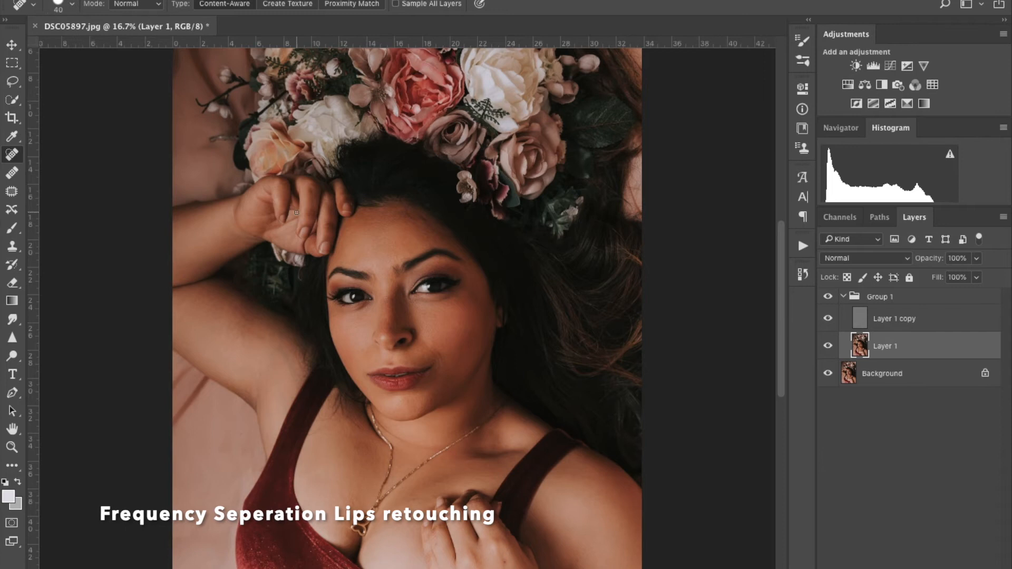
scroll(297, 216, up, 2)
scroll(297, 216, up, 2)
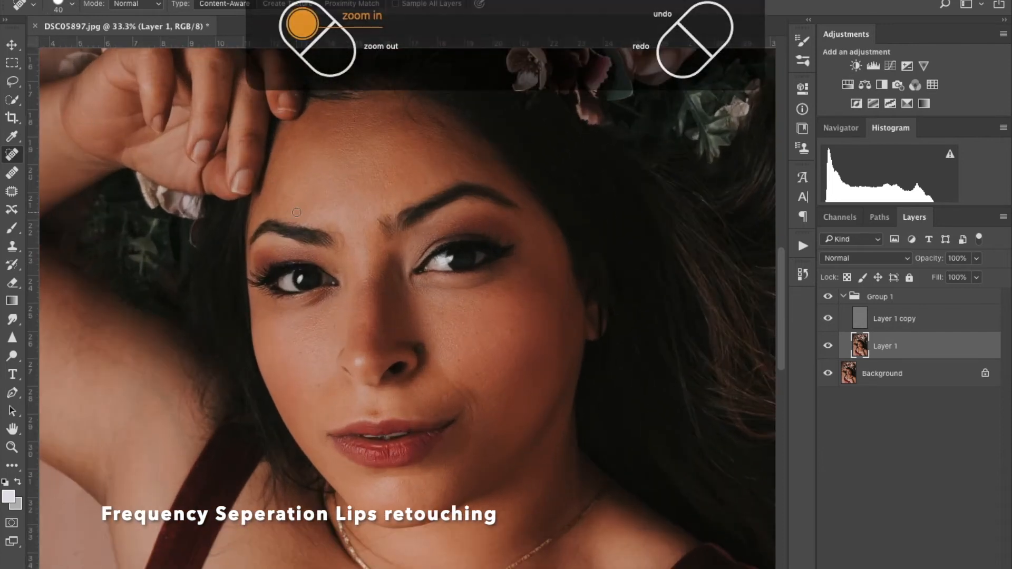
click(12, 192)
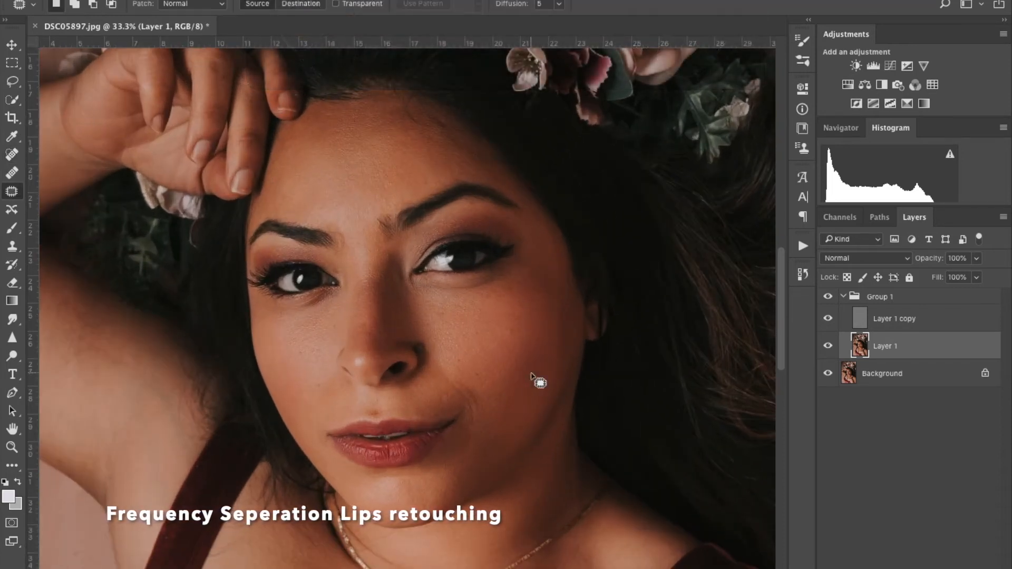
scroll(539, 380, down, 1)
scroll(533, 377, down, 1)
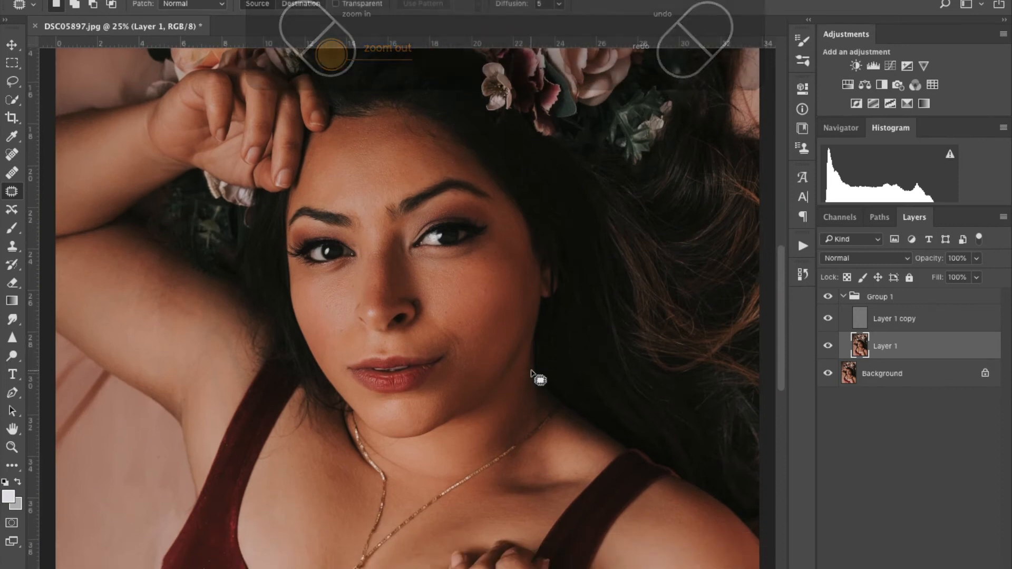
scroll(532, 377, up, 1)
scroll(535, 378, up, 1)
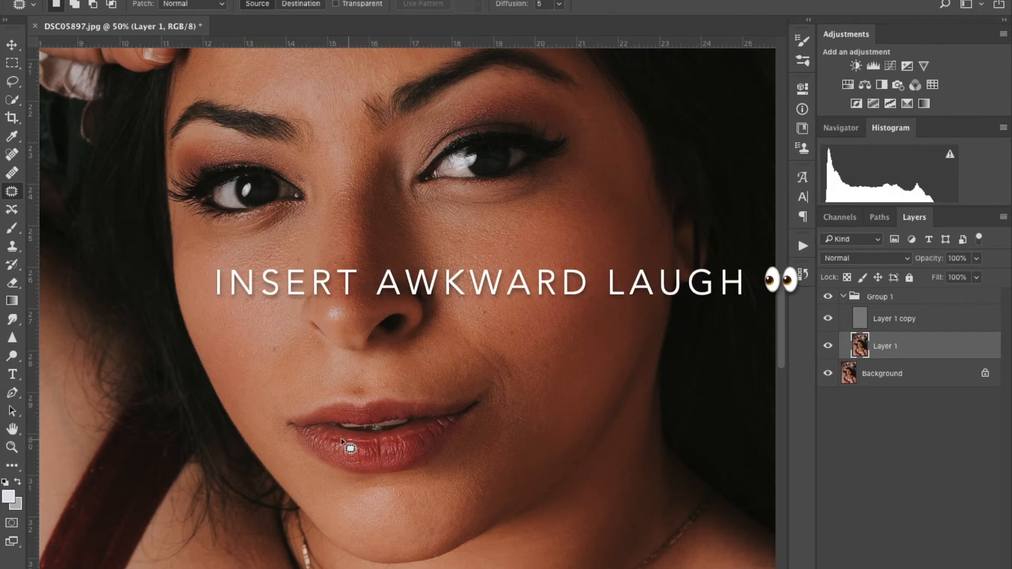
mouse_move(365, 448)
mouse_down()
mouse_move(376, 461)
mouse_move(371, 444)
mouse_move(429, 444)
mouse_move(420, 452)
mouse_move(426, 432)
mouse_move(411, 461)
mouse_move(372, 463)
mouse_move(322, 441)
mouse_move(337, 447)
mouse_up()
key(super+d)
key(super+d)
key(super+d)
mouse_move(426, 435)
mouse_down()
mouse_move(420, 462)
mouse_move(425, 443)
mouse_up()
key(super+d)
- Patch one more uneven area of the lower lip and flatten the image
key(super+equal)
mouse_move(351, 451)
mouse_down()
mouse_move(392, 460)
mouse_move(355, 463)
mouse_up()
key(super+minus)
key(super+minus)
key(super+minus)
key(super+d)
key(super+equal)
key(super+equal)
key(super+equal)
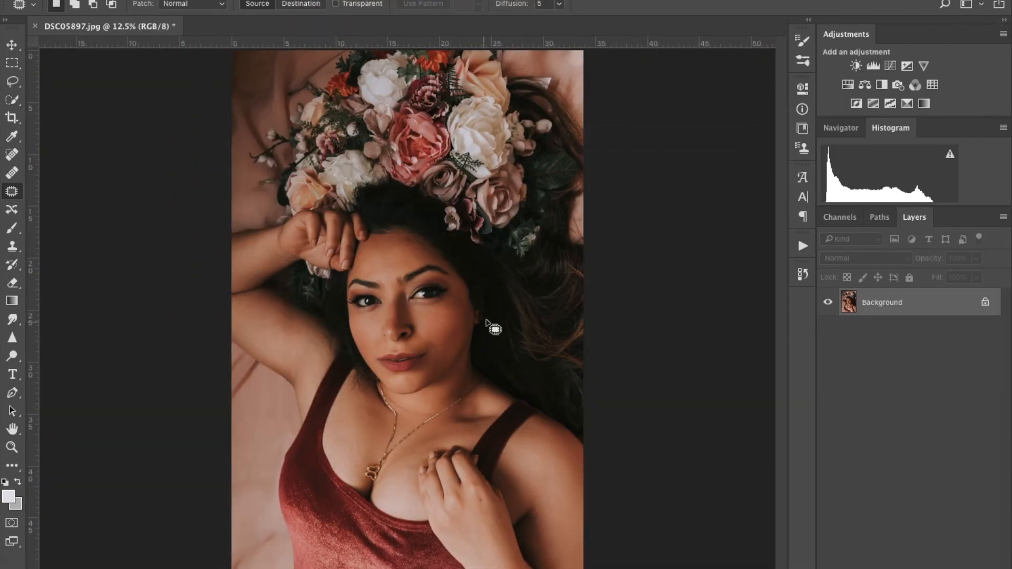
- Add a Levels adjustment, invert its mask and paint the lips into it with a size 150 white brush at 100% opacity
key(super+equal)
key(super+equal)
key(super+equal)
click(873, 68)
key(super+i)
key(b)
key(0)
key(bracketright)
mouse_move(412, 442)
mouse_down()
mouse_move(400, 429)
mouse_move(426, 432)
mouse_up()
- Brighten the lips by setting the Levels midtones to 1.06 and white point to 247, and set the layer opacity to 70%
click(718, 154)
click(716, 163)
drag(781, 168, 782, 186)
drag(715, 198, 765, 195)
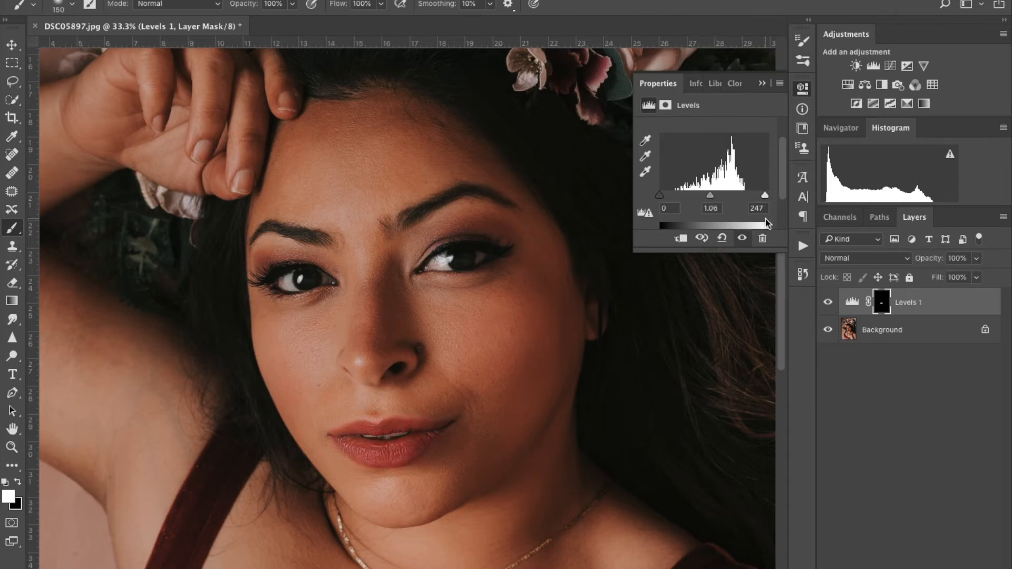
drag(917, 263, 916, 263)
key(super+minus)
key(super+minus)
key(super+minus)
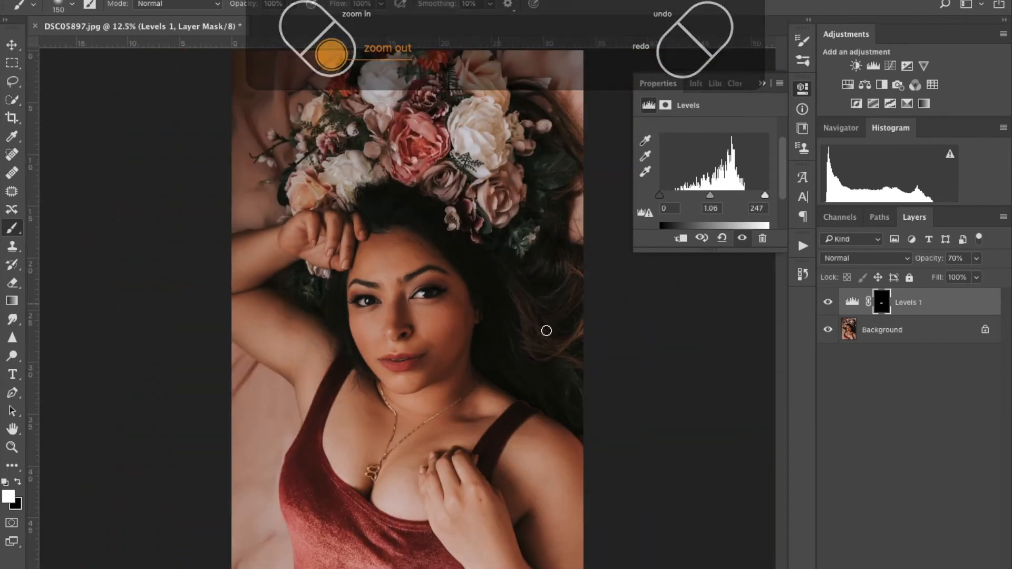
- Rename the Levels 1 adjustment layer as Lips
right_click(904, 329)
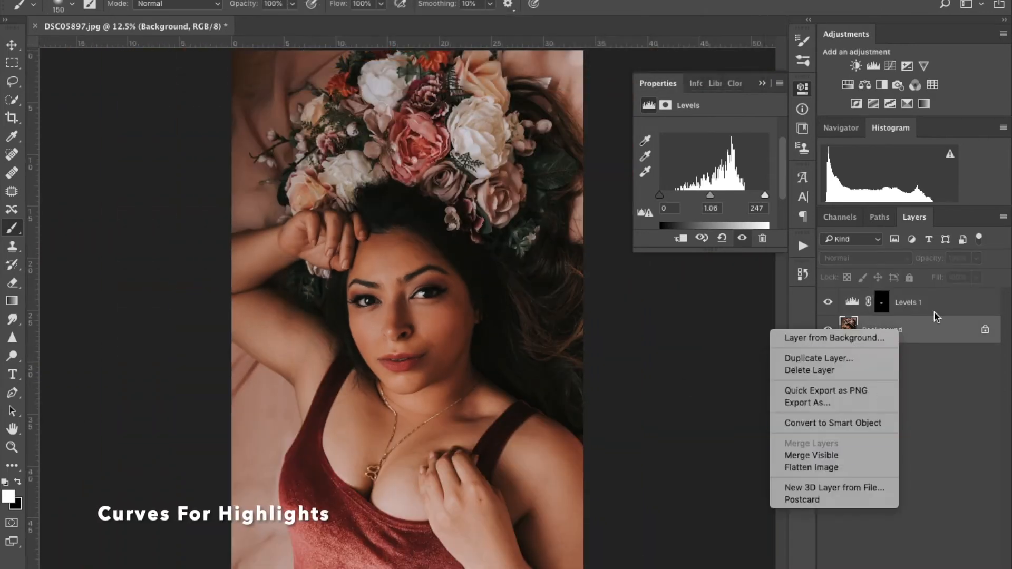
click(912, 305)
text(Lips)
key(Return)
- Add a Curves adjustment that darkens the red velvet top using on-image adjustment, and invert its mask for brush painting
click(906, 66)
click(647, 146)
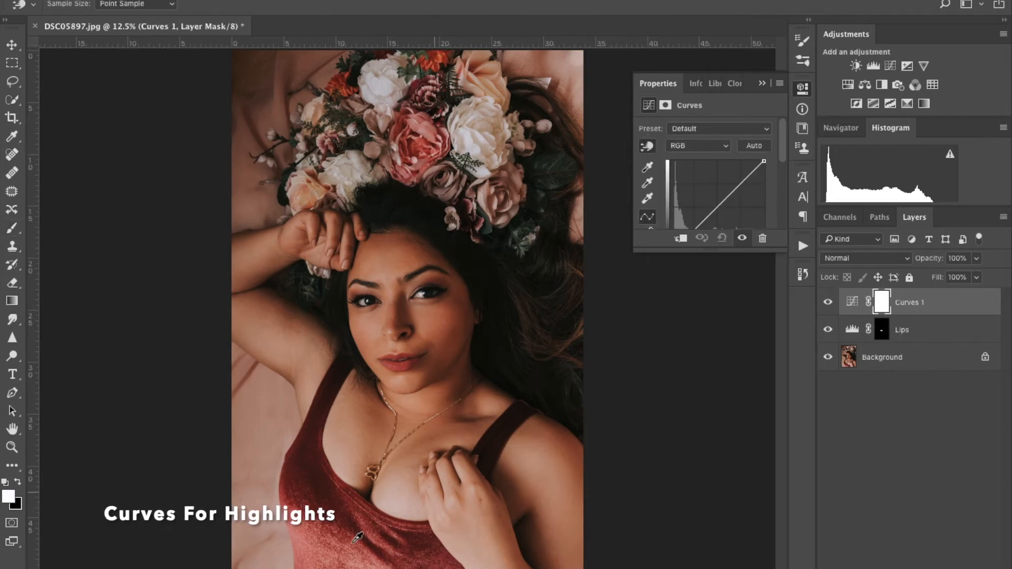
drag(304, 530, 306, 541)
drag(370, 566, 367, 568)
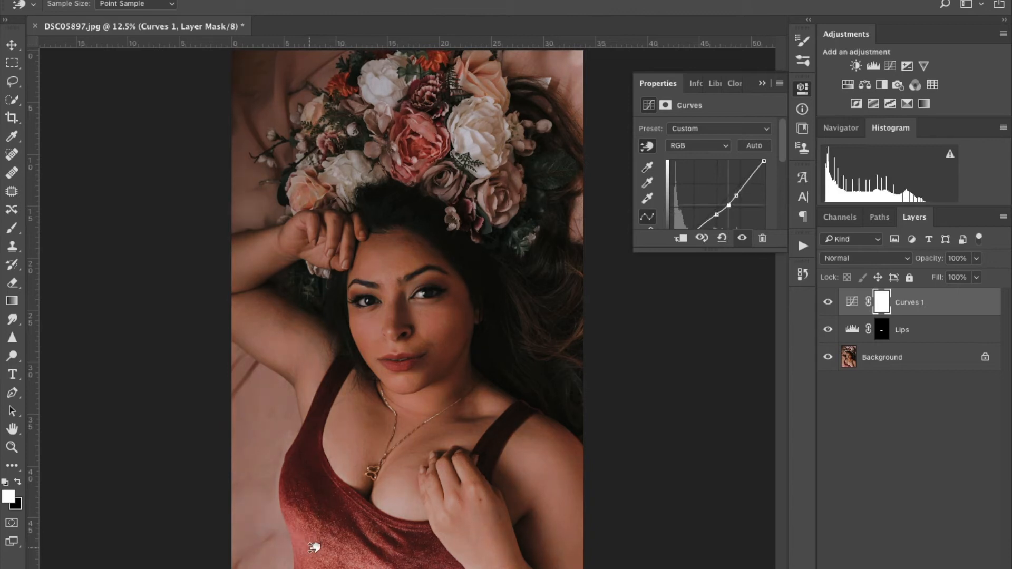
key(ctrl+i)
key(b)
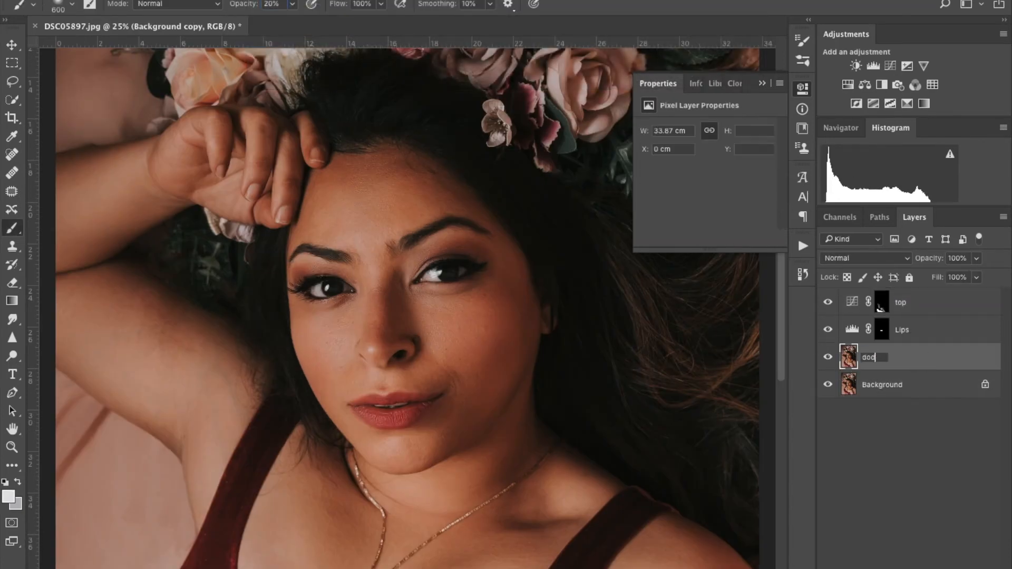
- Rename the Background copy layer as "Make up\"
text(up\)
key(Return)
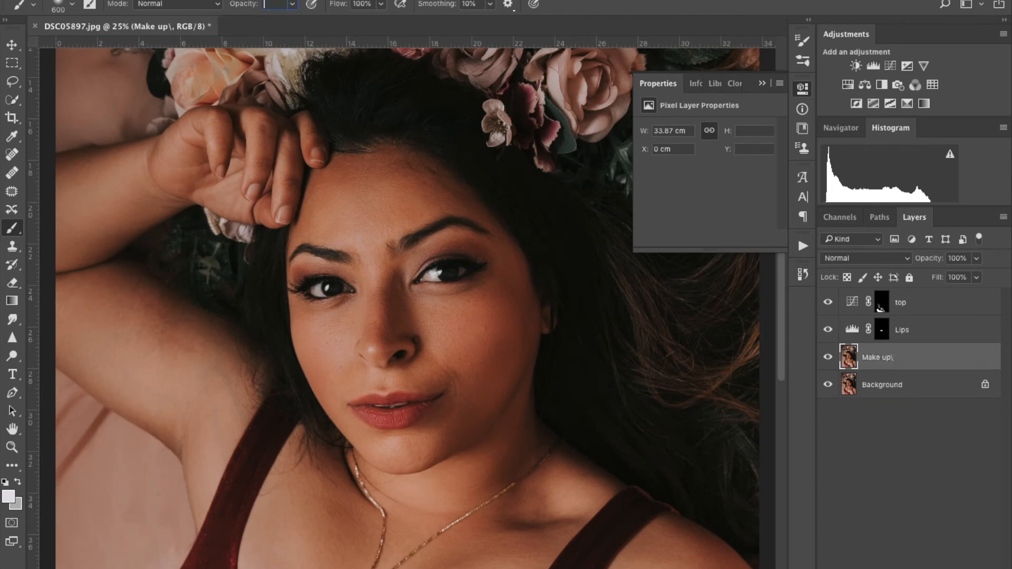
- Contour the face on the make-up layer with the Burn tool at 2% exposure on midtones, varying the brush size
scroll(579, 317, up, 2)
click(12, 356)
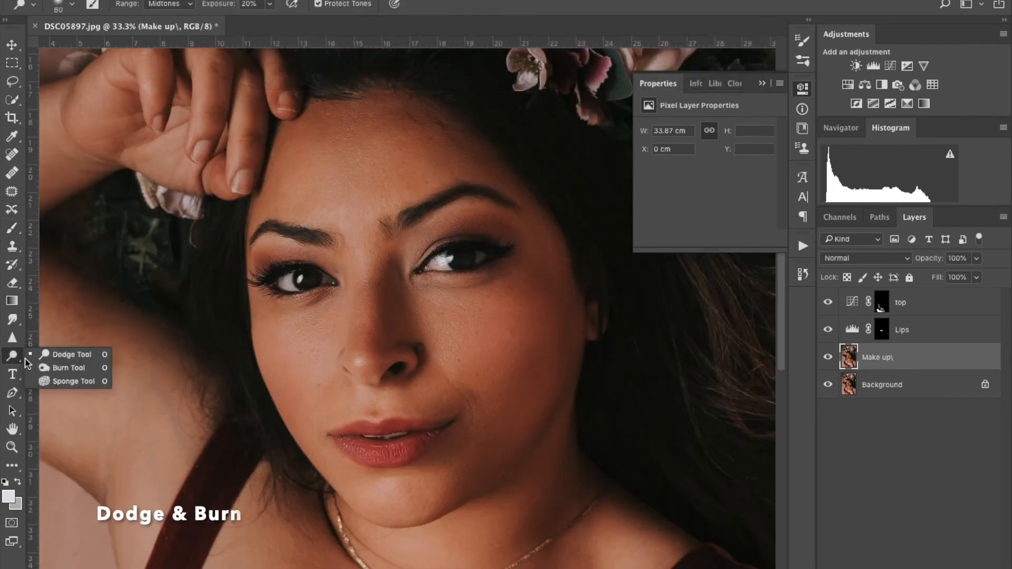
click(56, 366)
key(2)
key(2)
key(0)
key(2)
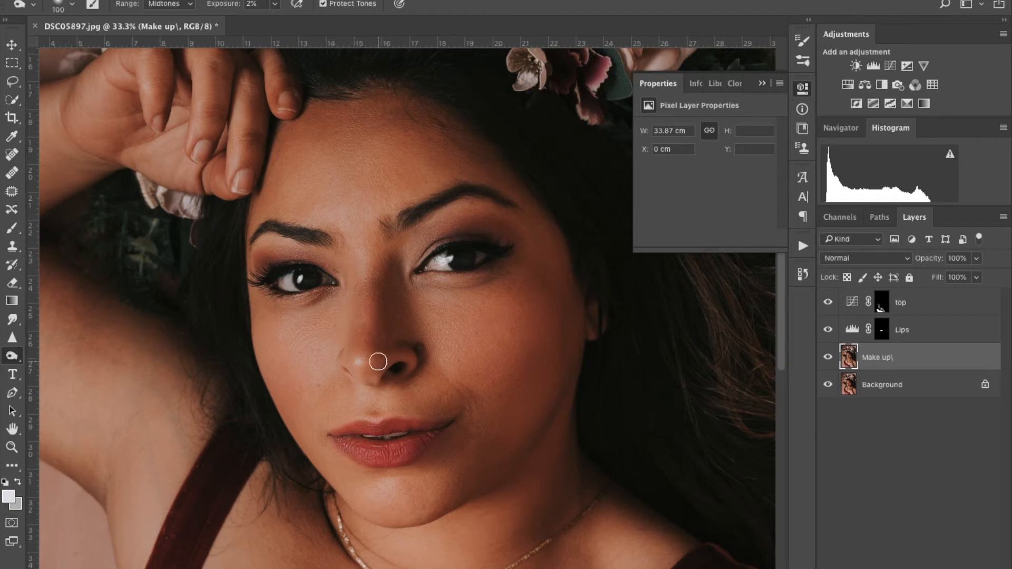
key(bracketright)
key(bracketright)
key(bracketright)
key(bracketright)
key(bracketright)
key(bracketright)
key(bracketright)
key(bracketright)
key(bracketright)
key(bracketright)
key(bracketleft)
key(bracketleft)
key(bracketleft)
- Dodge the areas beneath and around the eyes on the make-up layer with midtones at 2% exposure
click(11, 355)
click(53, 354)
drag(277, 256, 348, 287)
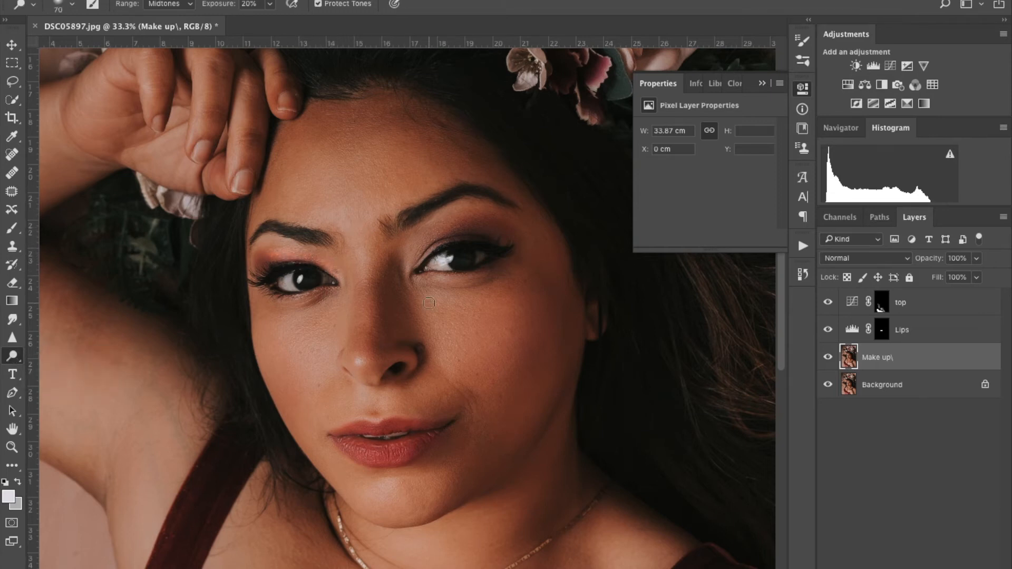
key(ctrl+z)
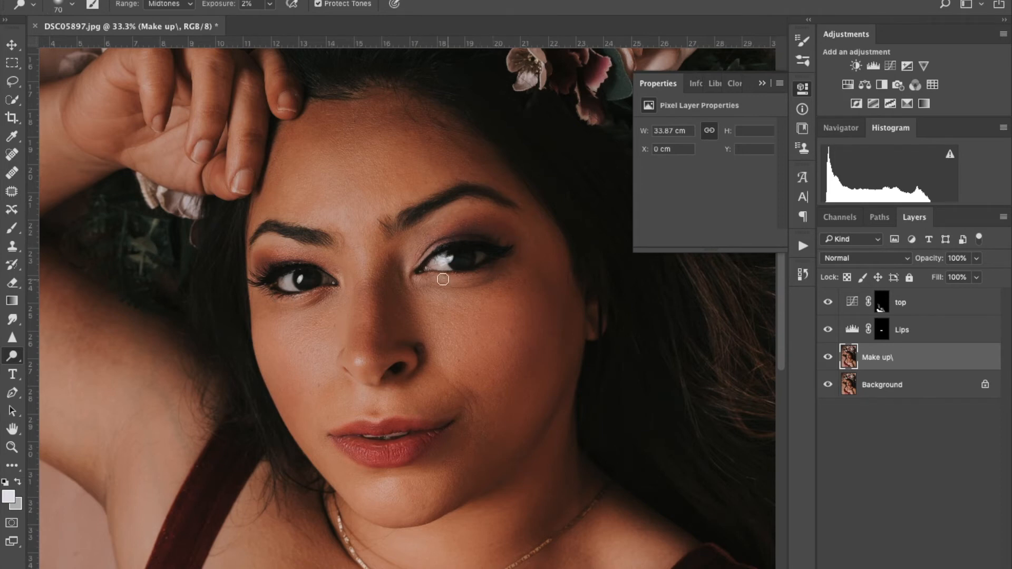
key(ctrl+plus)
key(bracketleft)
key(bracketleft)
key(bracketleft)
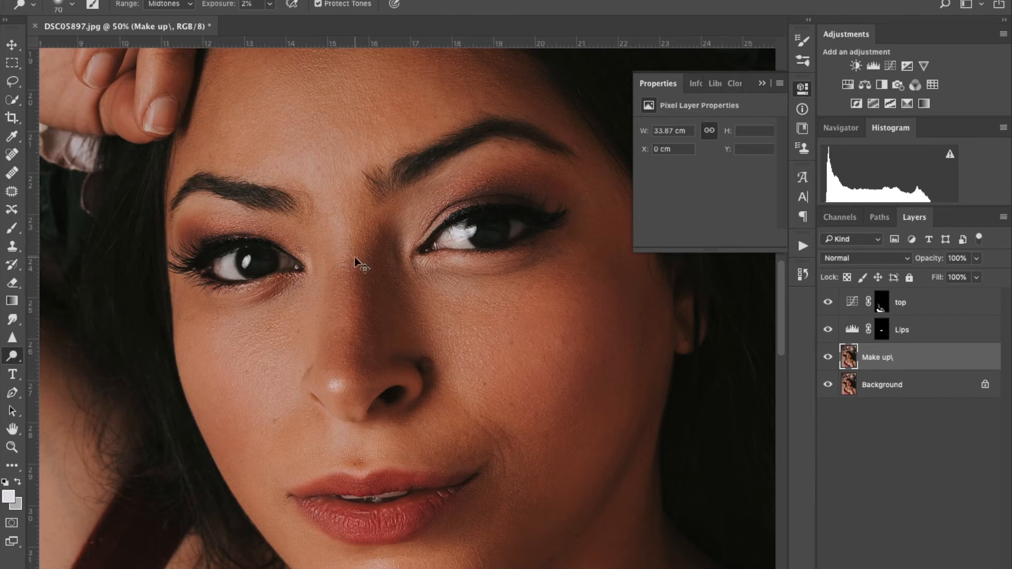
- Dodge the forehead with a size 200 brush and the area around the mouth with a size 125 brush
key(ctrl+minus)
key(bracketright)
key(bracketright)
key(bracketright)
key(bracketright)
key(bracketright)
key(bracketright)
key(bracketright)
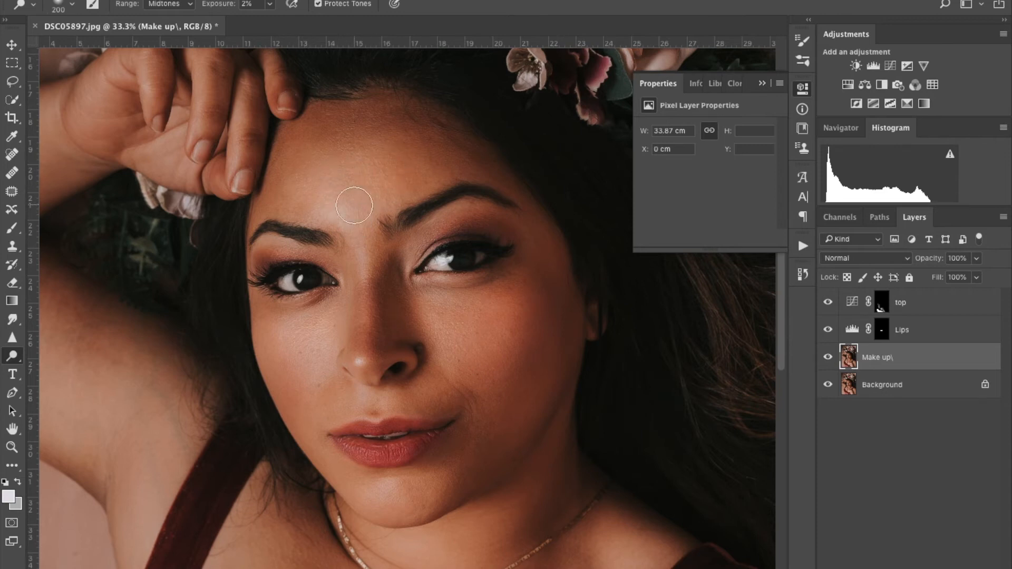
key(bracketleft)
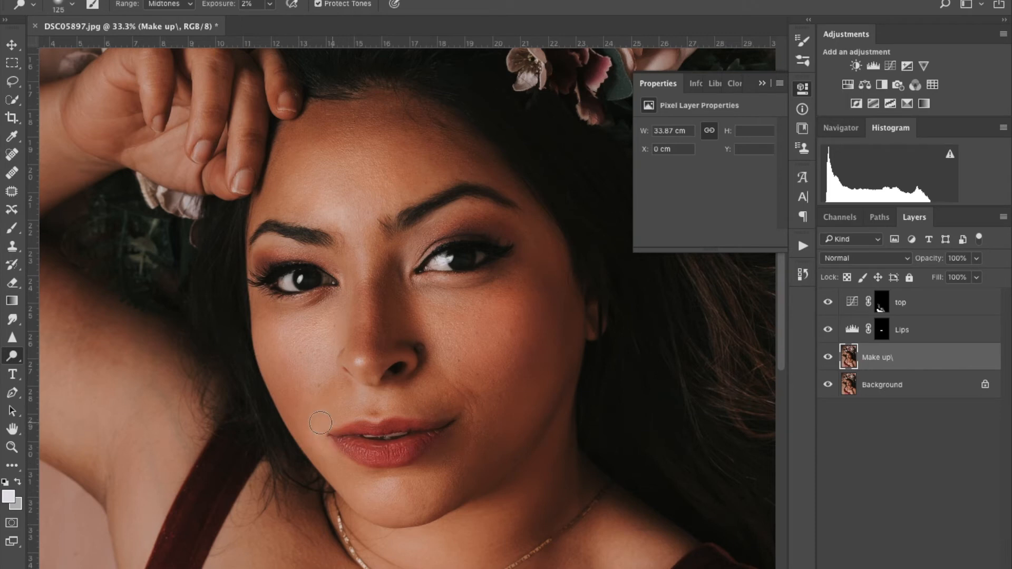
- Reduce the make-up layer's opacity to 43% and compare the face with the layer hidden and shown
key(super+minus)
key(super+minus)
key(super+minus)
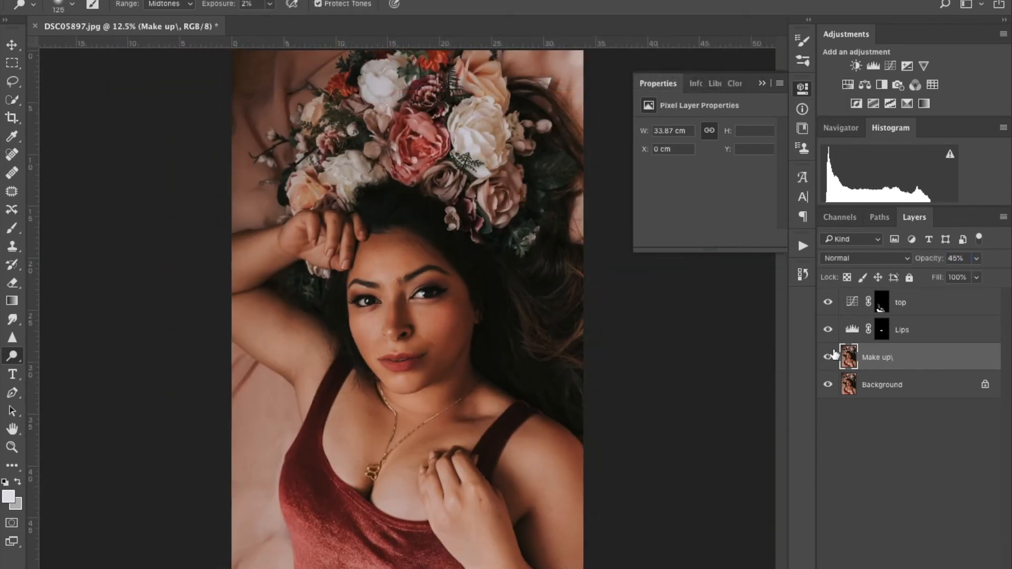
key(super+plus)
key(super+plus)
drag(930, 262, 927, 262)
click(827, 358)
click(828, 357)
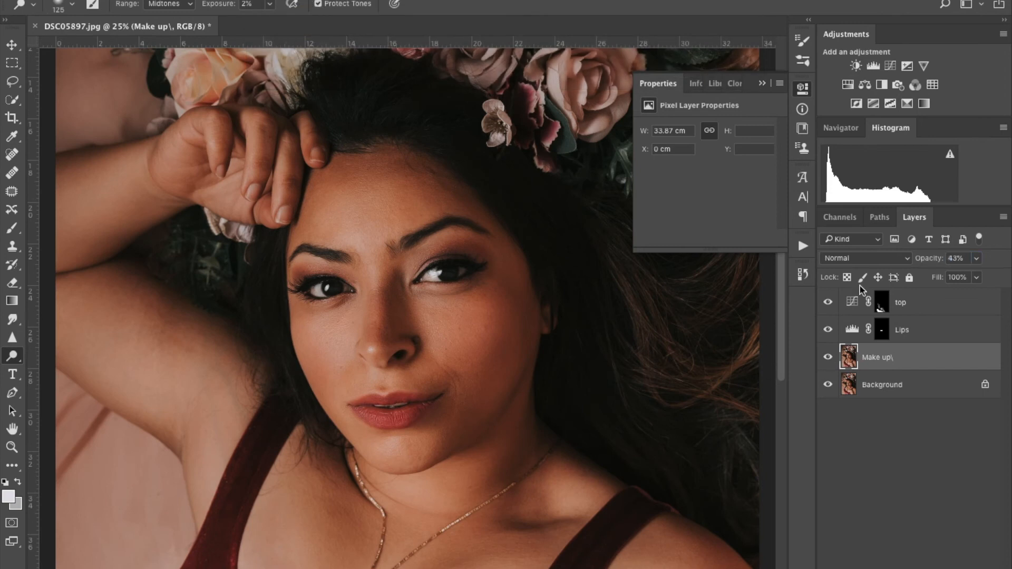
- Name the darkening Curves layer Darken, invert its mask and paint the shadow areas into it with a 20% opacity brush
key(super+minus)
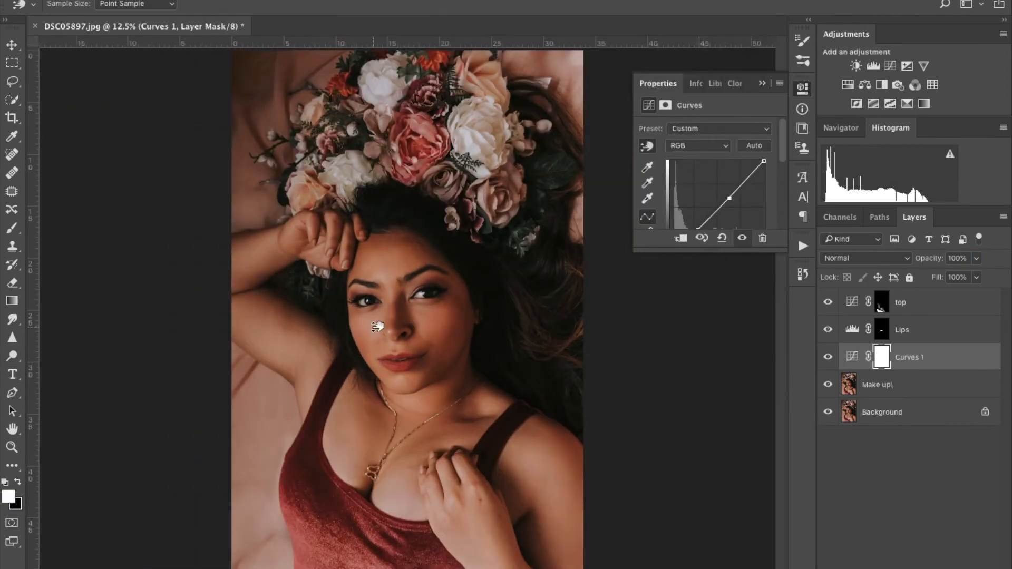
key(super+i)
double_click(909, 360)
text(Darken)
key(Return)
click(882, 358)
key(b)
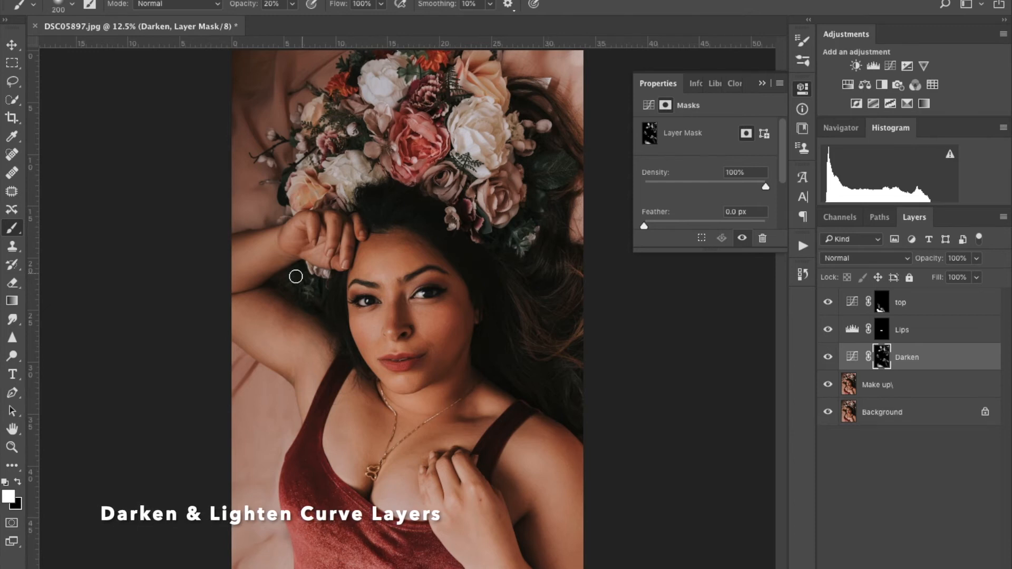
- Add a brightening Curves layer named Lighten, invert its mask and paint the highlights of the face into it
click(826, 359)
click(890, 66)
drag(395, 252, 396, 239)
key(super+i)
double_click(907, 358)
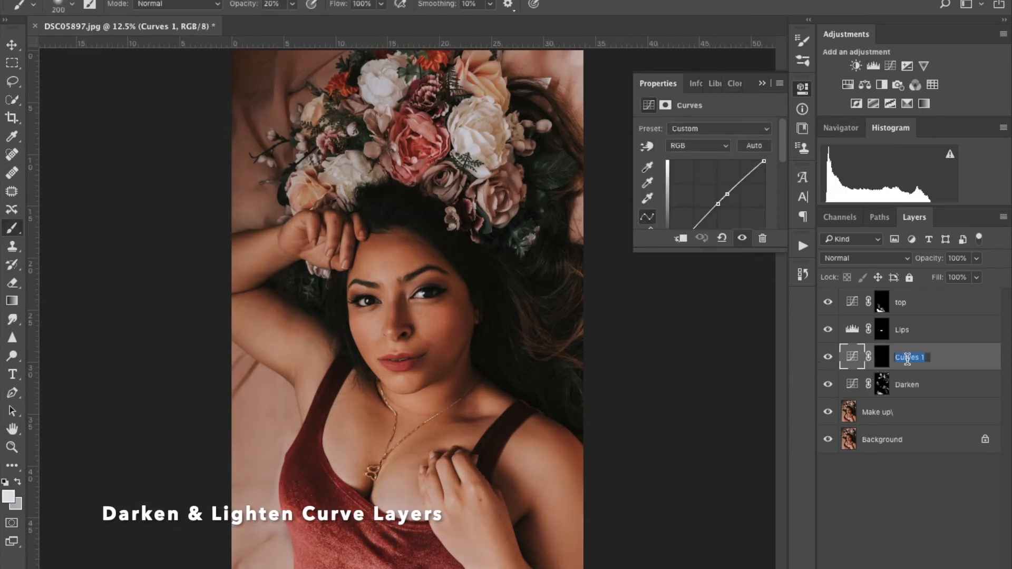
text(Lighten)
key(Return)
click(881, 357)
mouse_move(427, 273)
mouse_down()
mouse_move(410, 238)
mouse_move(429, 246)
mouse_move(395, 324)
mouse_up()
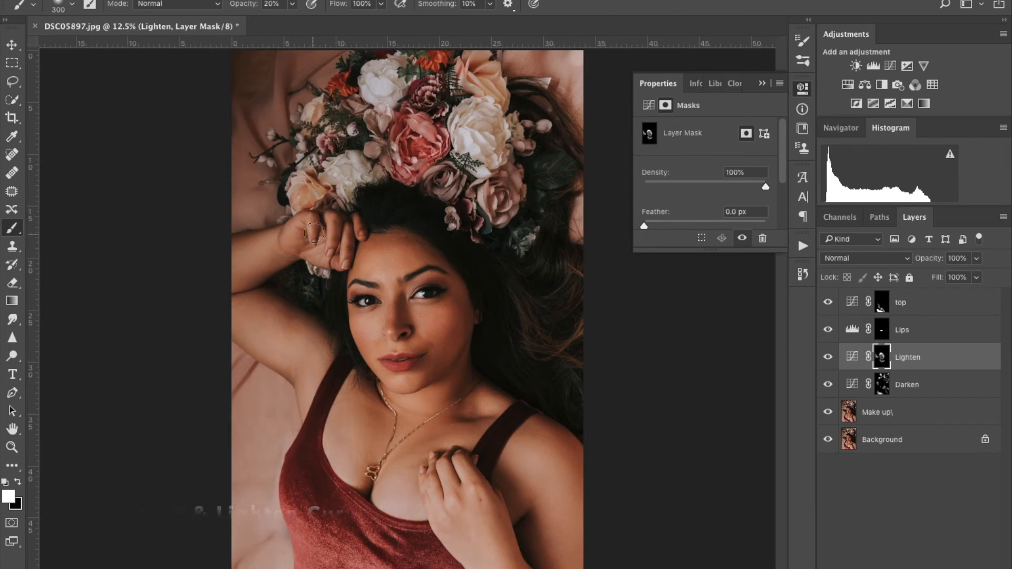
- Lower the Darken layer's curve slightly and collapse its properties
key(alt+bracketleft)
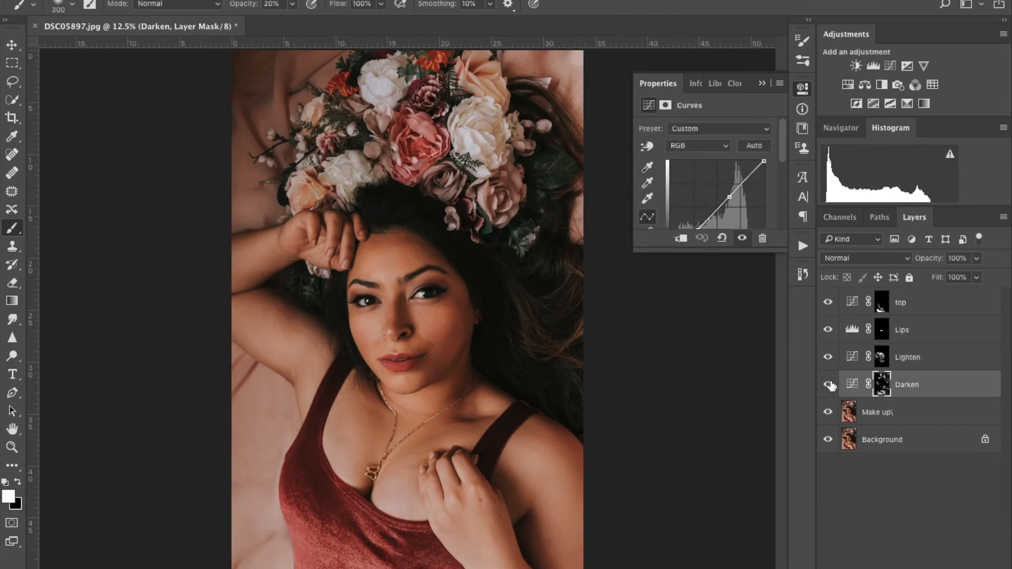
click(853, 384)
scroll(719, 197, down, 3)
drag(697, 197, 698, 204)
click(762, 84)
- Flatten the image and create a new frequency separation group above the Background
right_click(894, 439)
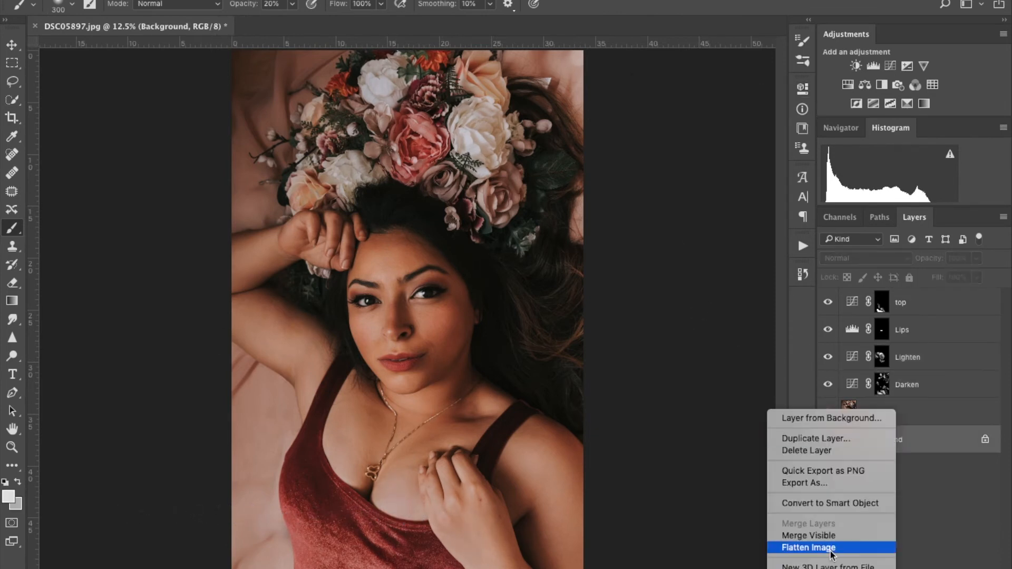
click(808, 548)
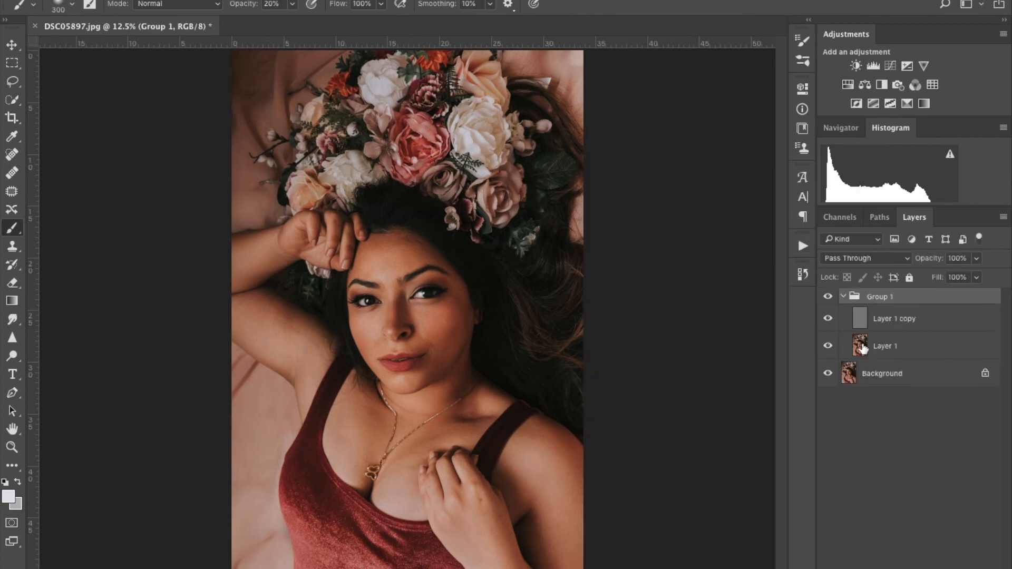
- Patch the discoloured skin on the forehead on Layer 1 with the Patch tool
scroll(357, 152, up, 3)
mouse_move(357, 149)
mouse_down()
mouse_move(336, 199)
mouse_move(310, 165)
mouse_up()
key(super+d)
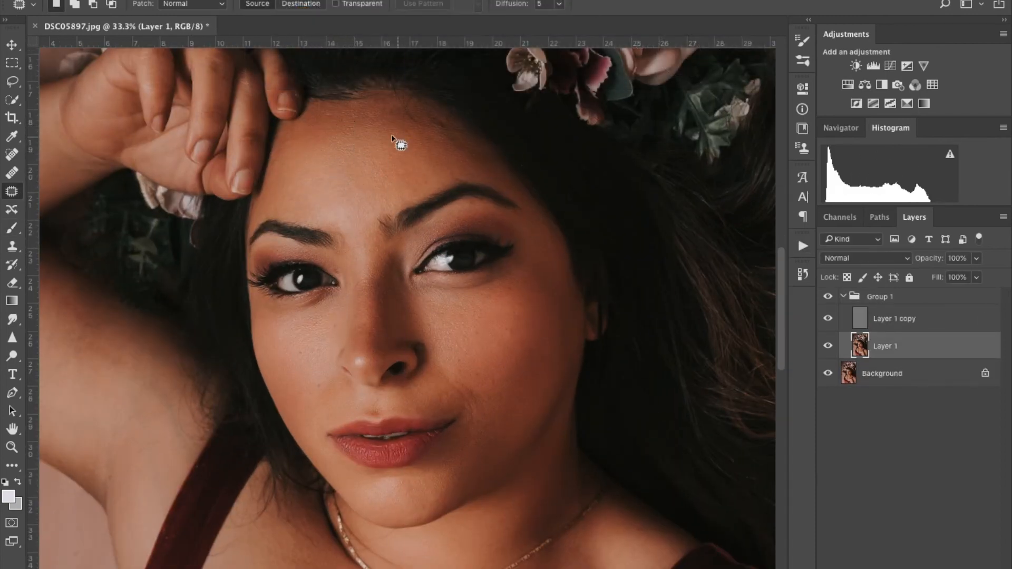
mouse_move(372, 164)
mouse_down()
mouse_move(389, 201)
mouse_move(370, 259)
mouse_move(391, 238)
mouse_up()
key(super+minus)
key(super+d)
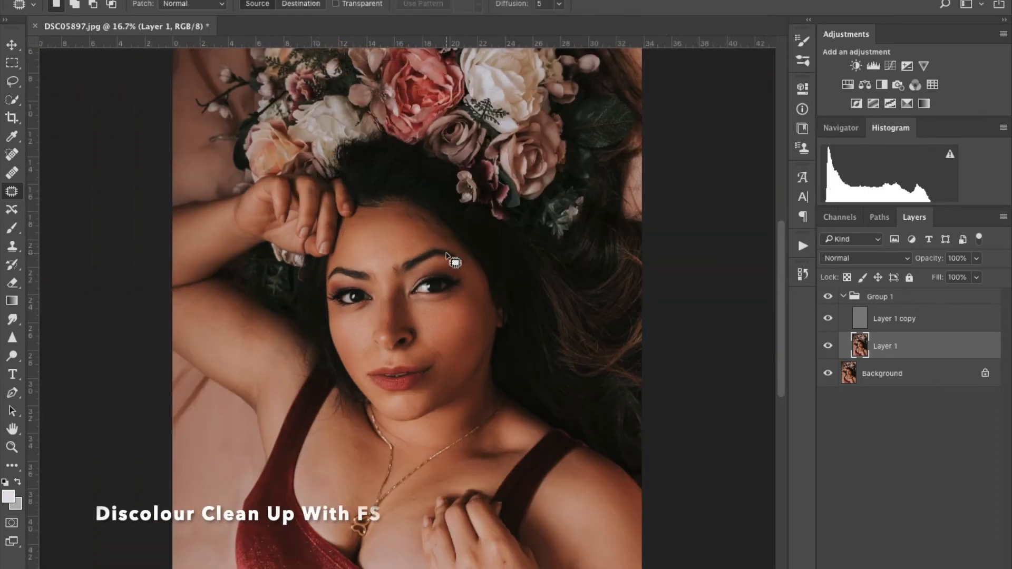
- Patch the discoloured skin on the raised arm and the chest on Layer 1
mouse_move(227, 319)
mouse_down()
mouse_move(244, 339)
mouse_move(232, 327)
mouse_up()
key(super+d)
mouse_move(272, 337)
mouse_down()
mouse_move(299, 379)
mouse_move(273, 340)
mouse_up()
drag(288, 366, 262, 335)
key(super+d)
drag(370, 479, 356, 503)
- Patch the uneven tones from the nose bridge up to the middle of the forehead on Layer 1
key(super+equal)
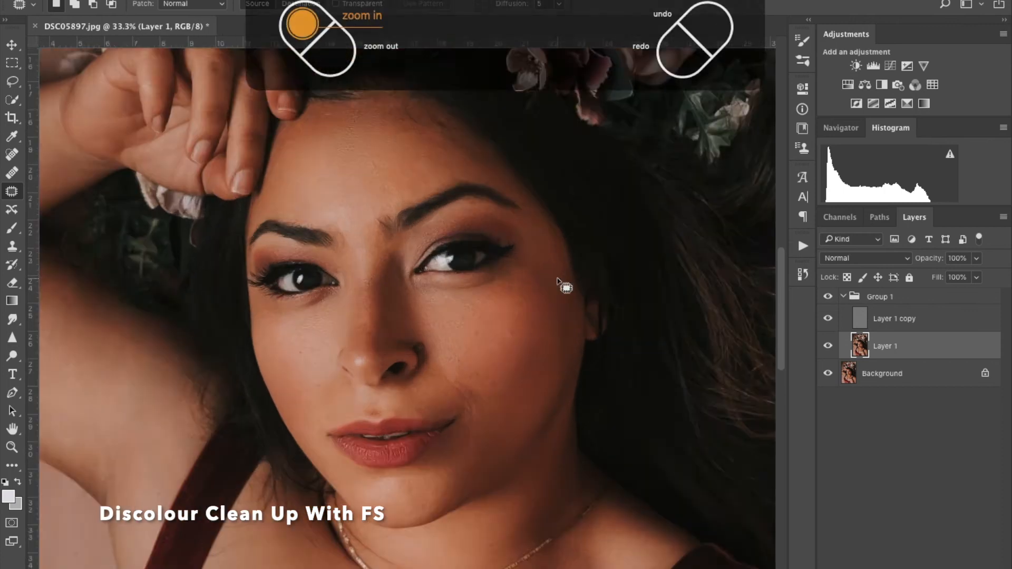
key(super+equal)
key(super+equal)
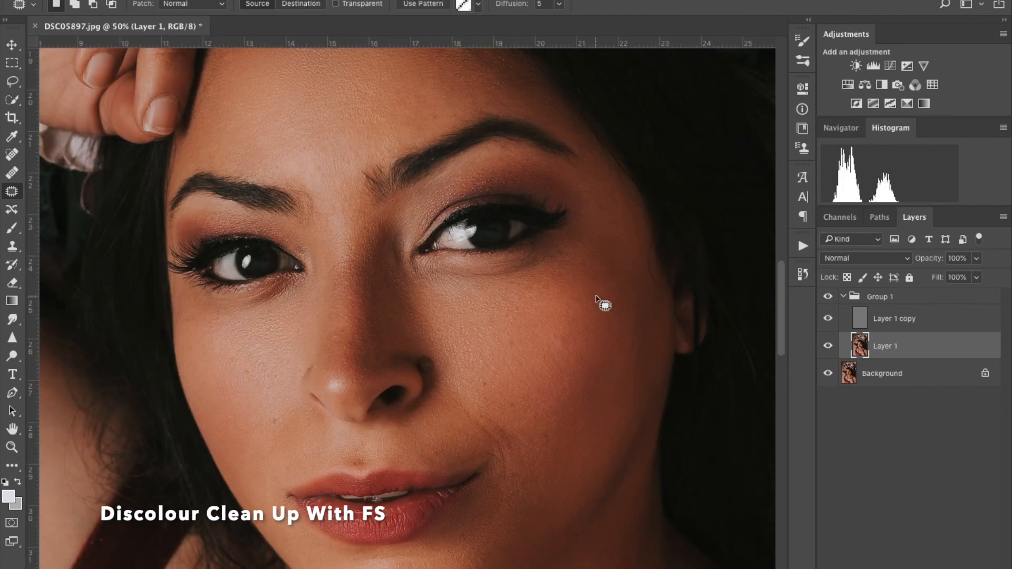
mouse_move(341, 272)
mouse_down()
mouse_move(361, 330)
mouse_move(338, 321)
mouse_move(346, 199)
mouse_up()
drag(323, 153, 331, 117)
drag(319, 113, 380, 105)
key(super+d)
- Patch the remaining discolouration on the forehead, between the brows and on the nose bridge, and compare with the group hidden
mouse_move(457, 87)
mouse_down()
mouse_move(450, 102)
mouse_move(457, 88)
mouse_up()
drag(372, 157, 366, 161)
drag(356, 153, 323, 169)
key(super+d)
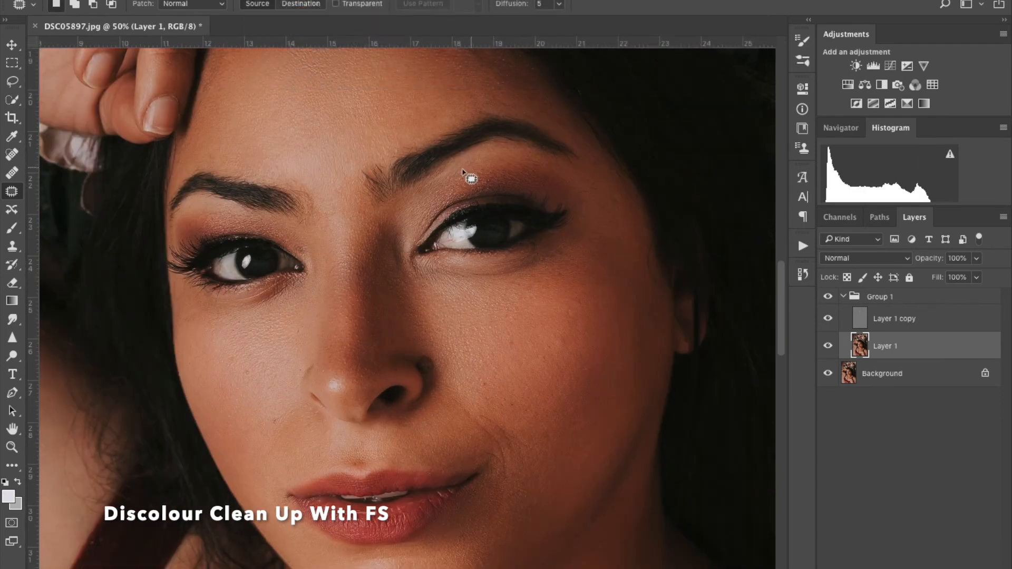
drag(346, 261, 339, 279)
key(super+d)
click(828, 296)
click(829, 297)
- Activate the Layer 1 copy texture layer and ready a small Spot Healing Brush for the facial skin
key(super+=)
click(885, 315)
key(j)
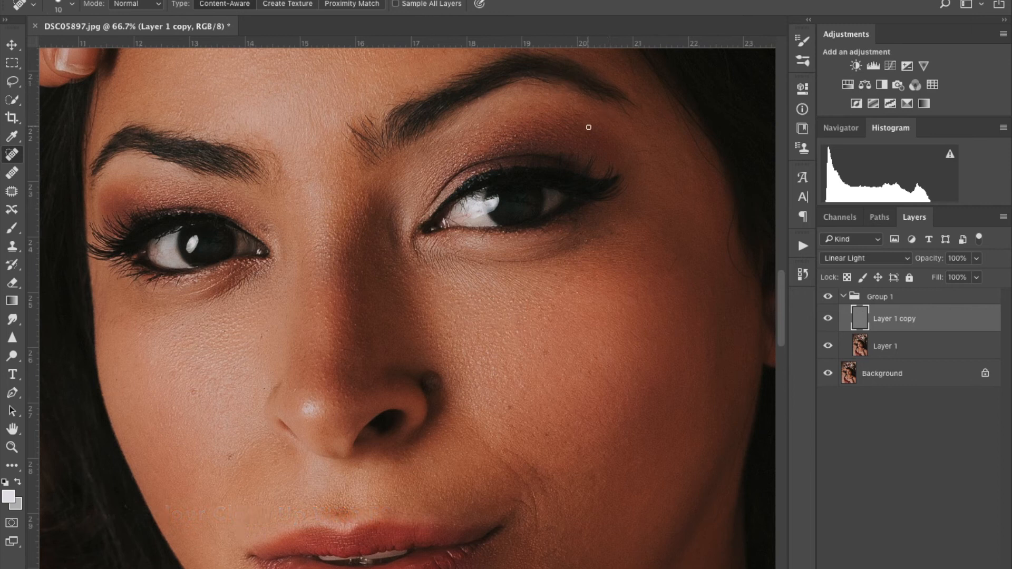
key(super+minus)
key(super+minus)
- Patch the discoloured cheek skin beside the mouth on Layer 1, and clear the selection
click(891, 347)
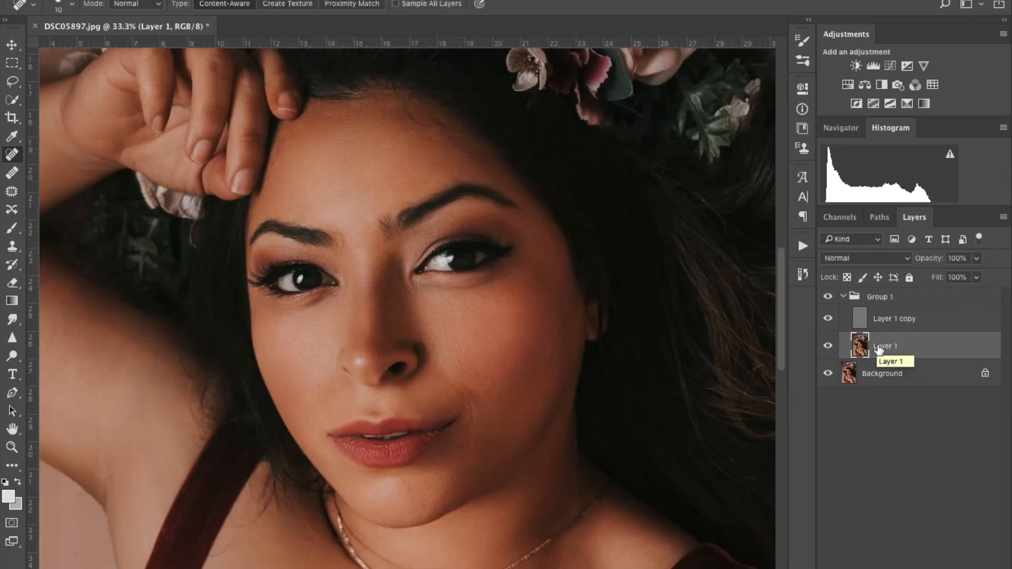
key(shift+j)
drag(494, 385, 500, 416)
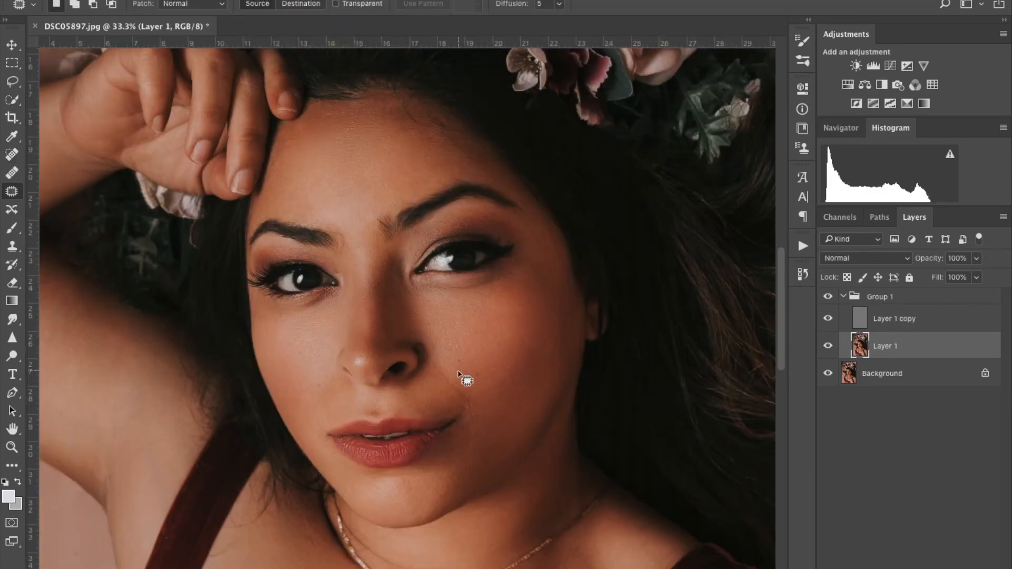
key(super+minus)
key(super+d)
- Flatten the frequency separation group and the background into a single layer
key(super+minus)
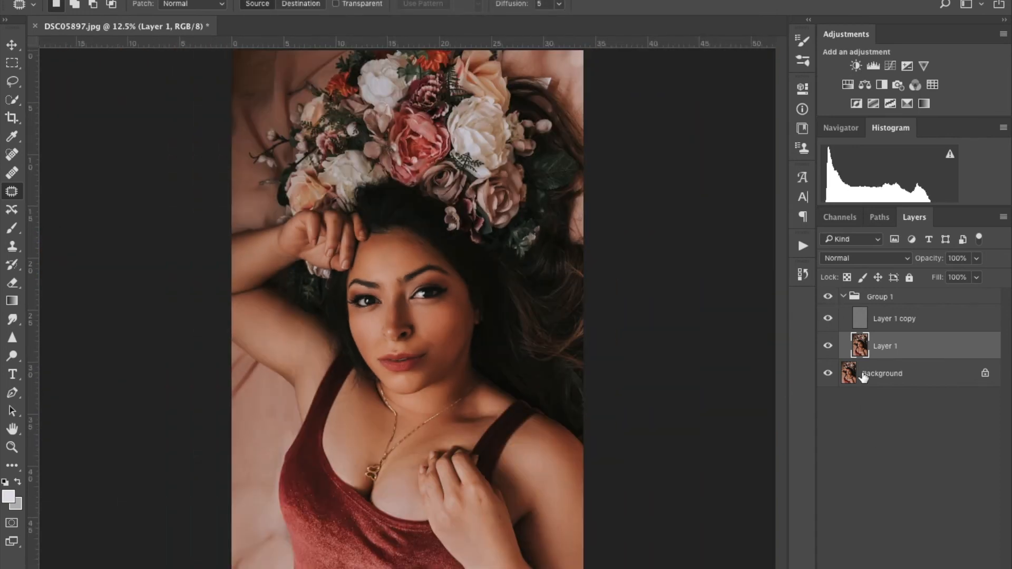
right_click(861, 372)
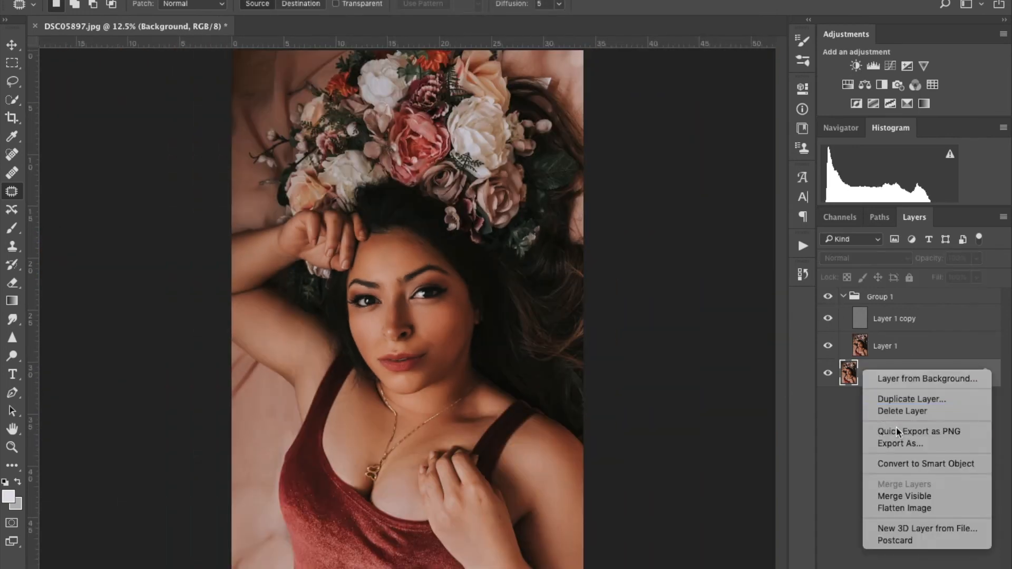
click(913, 507)
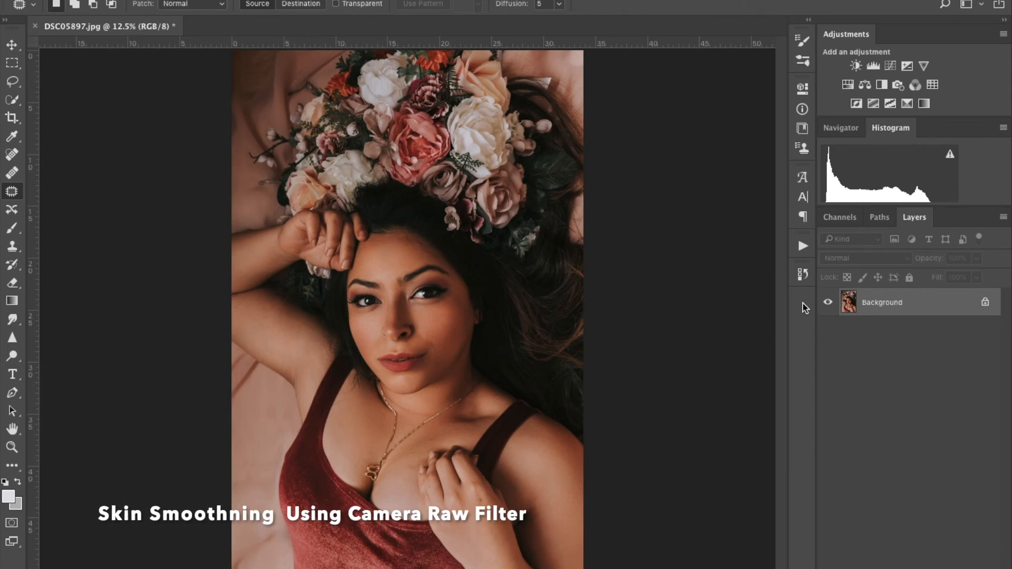
- Duplicate the background and apply Camera Raw noise reduction to the copy with Luminance 57 and Luminance Detail 30
key(super+j)
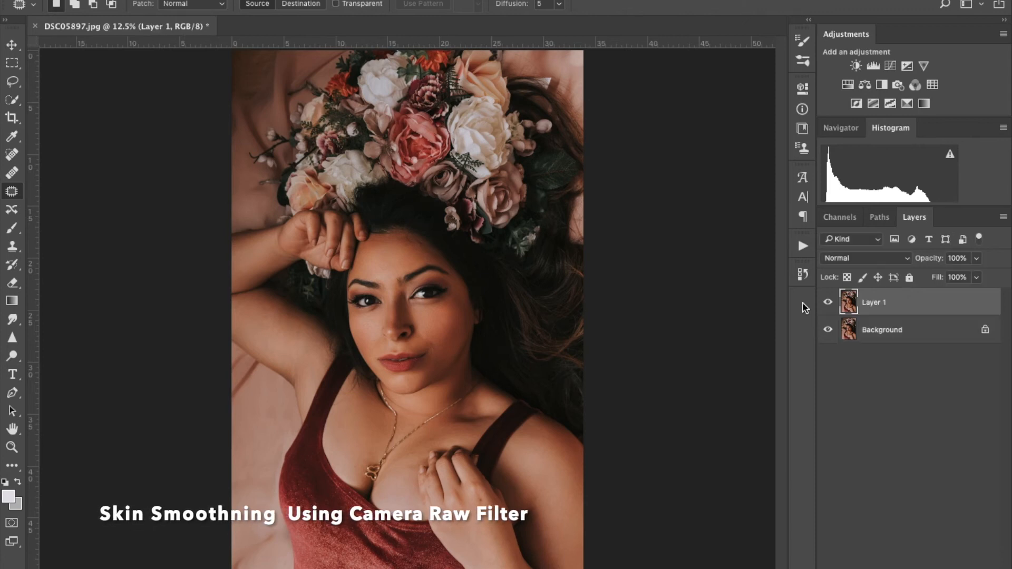
click(337, 1)
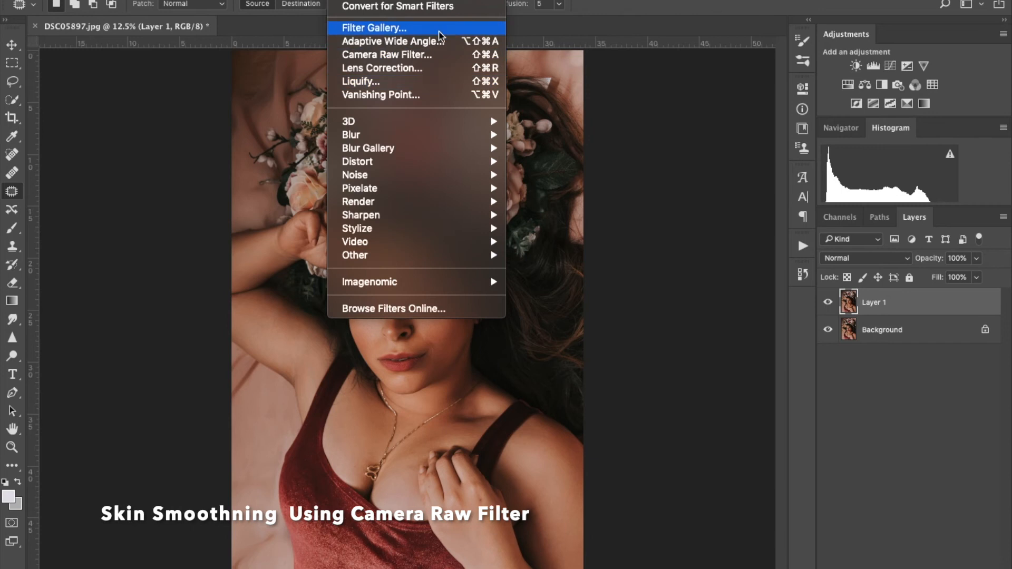
click(437, 60)
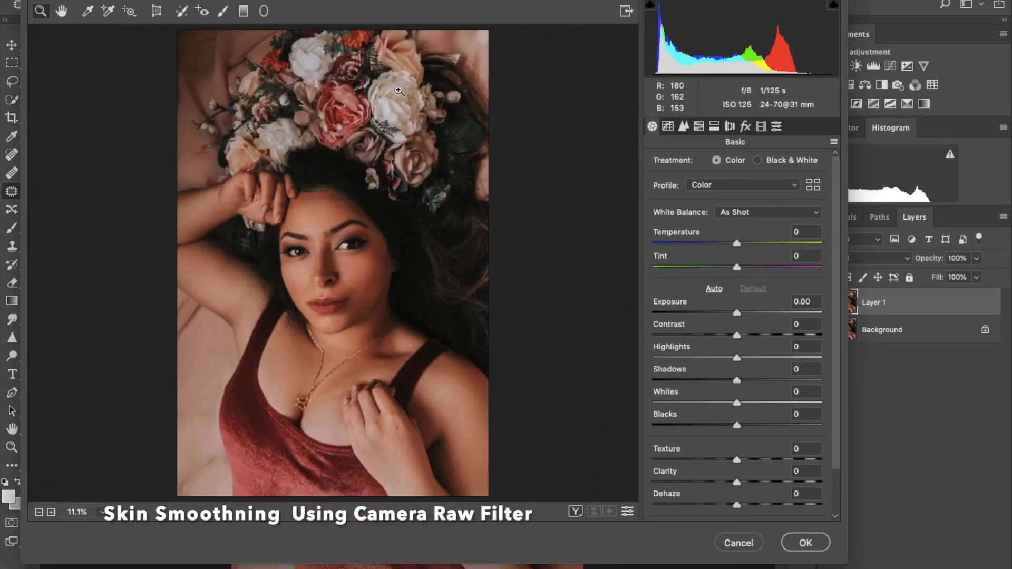
click(683, 126)
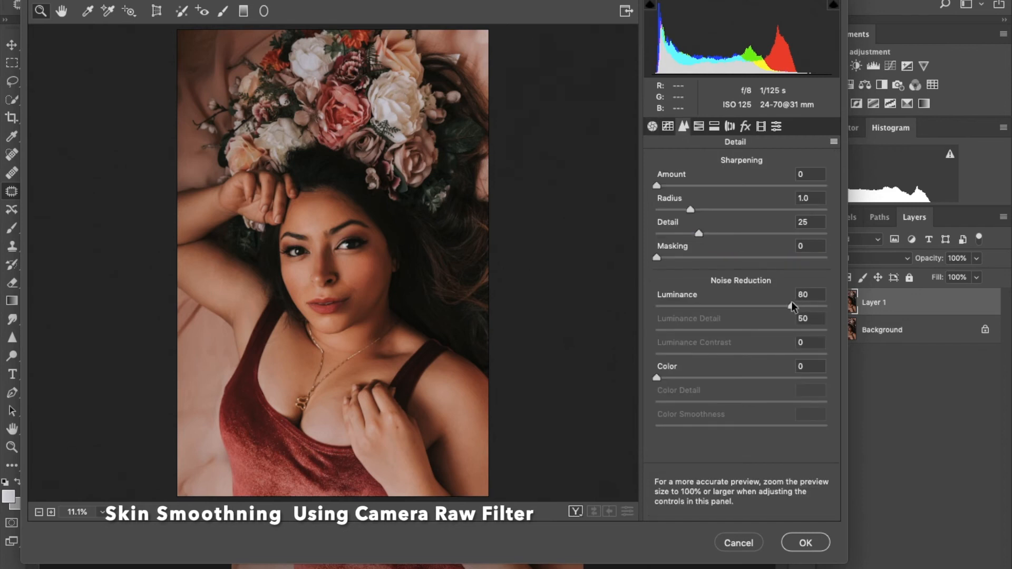
drag(749, 315, 753, 311)
click(805, 541)
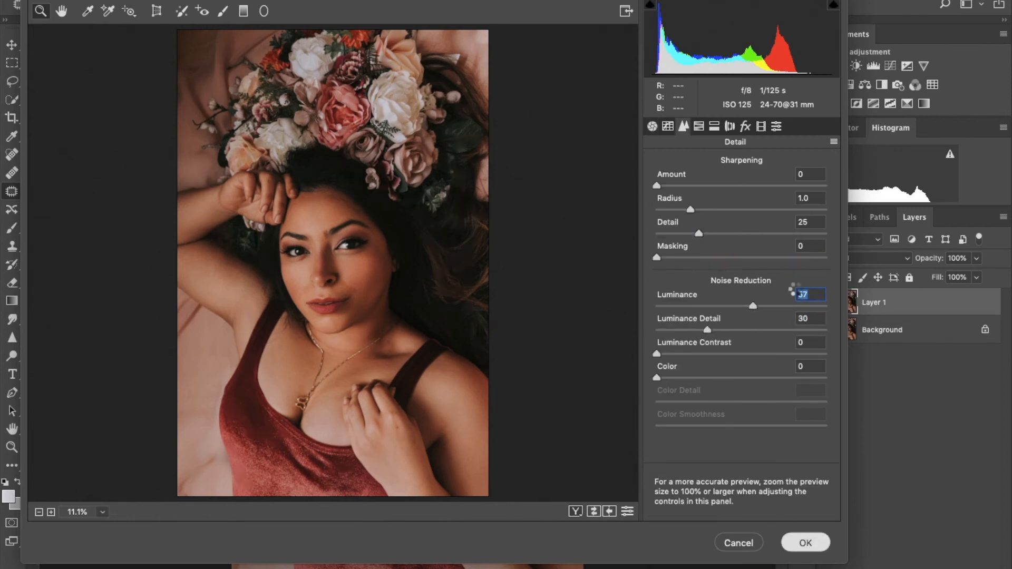
- Hide the smoothed Layer 1 behind a black mask and reveal it over the facial skin with a white brush at 30% opacity
alt+click(892, 568)
key(super+plus)
key(super+plus)
key(super+plus)
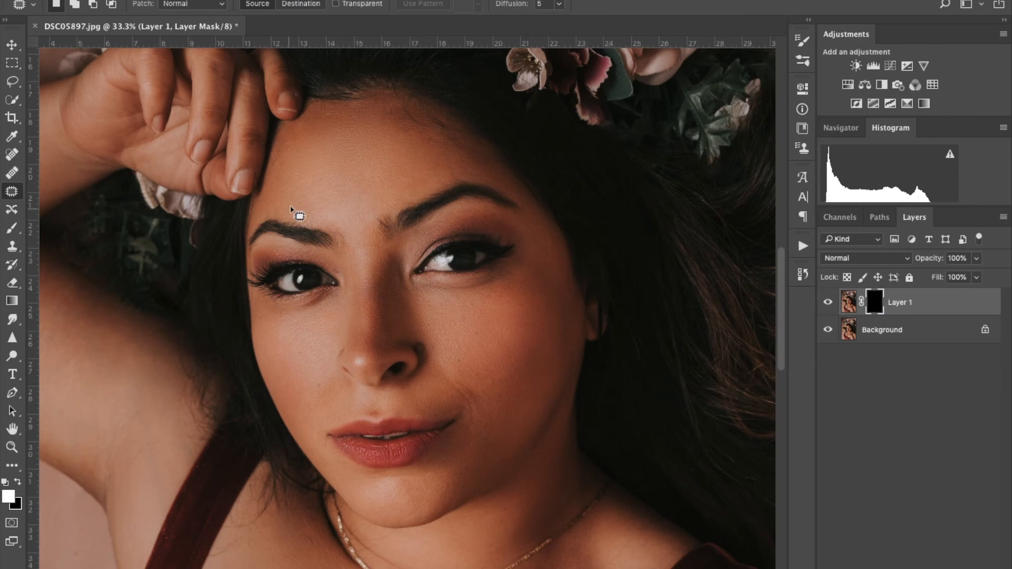
key(b)
mouse_move(308, 163)
mouse_down()
mouse_move(429, 300)
mouse_move(451, 364)
mouse_up()
key(ctrl+minus)
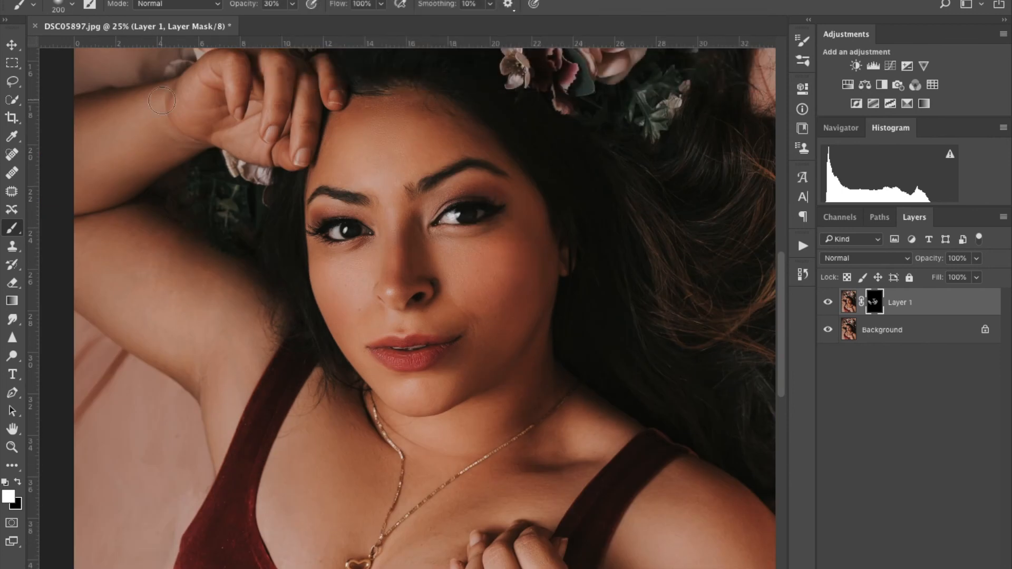
- Extend the white painting on the Layer 1 mask over the shoulder, chest and remaining facial skin
key(ctrl+minus)
key(ctrl+plus)
key(ctrl+plus)
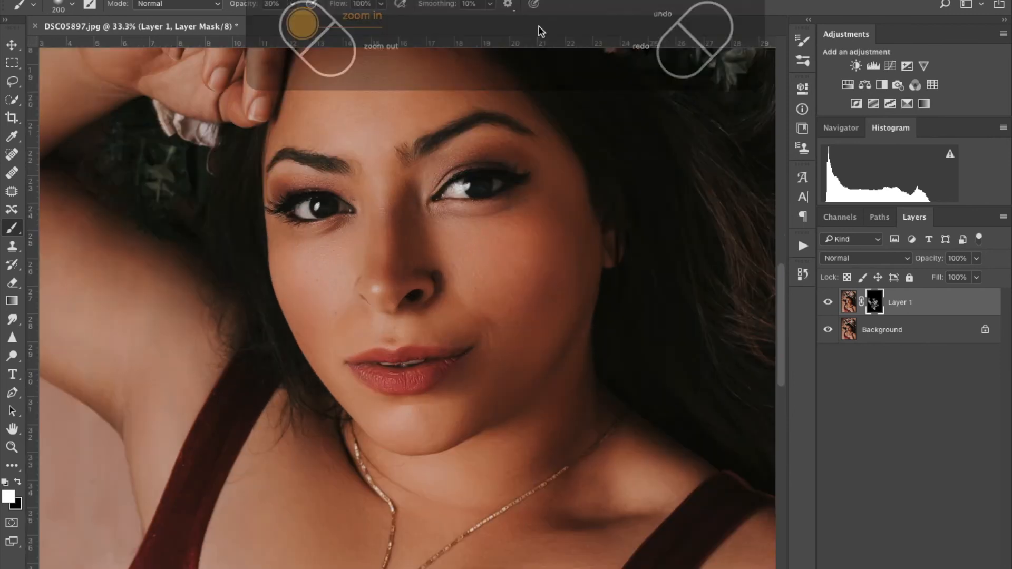
drag(737, 527, 381, 118)
drag(466, 161, 438, 410)
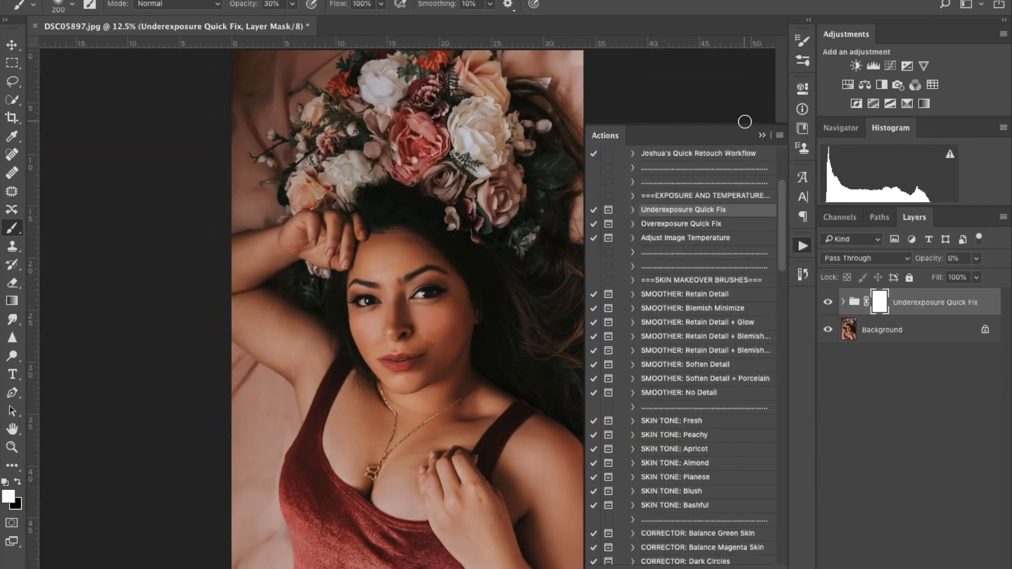
- Brush the Underexposure Quick Fix group in over the forehead through an inverted mask, with the group at 10% opacity
click(745, 120)
key(ctrl+plus)
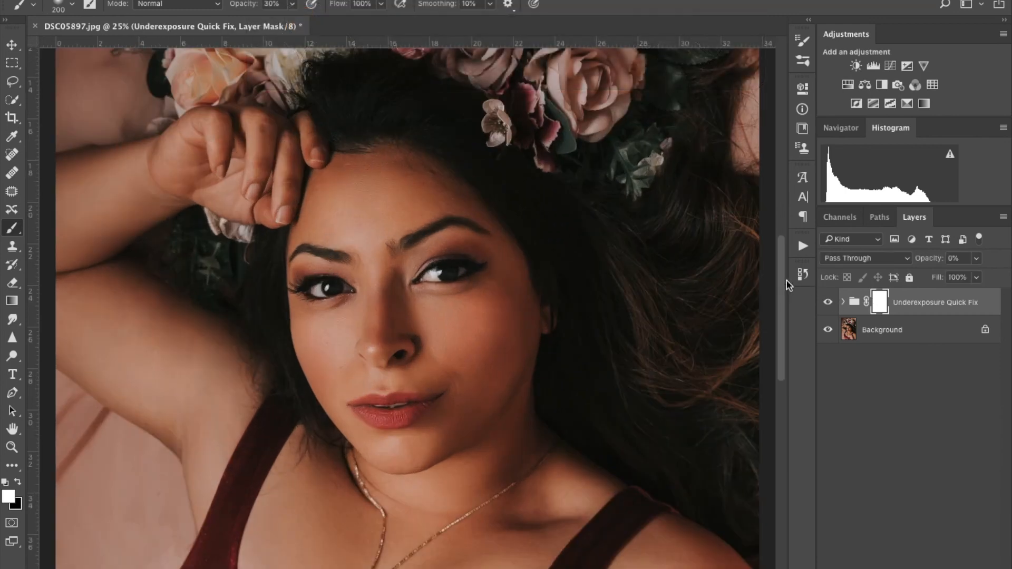
drag(933, 259, 942, 258)
key(ctrl+i)
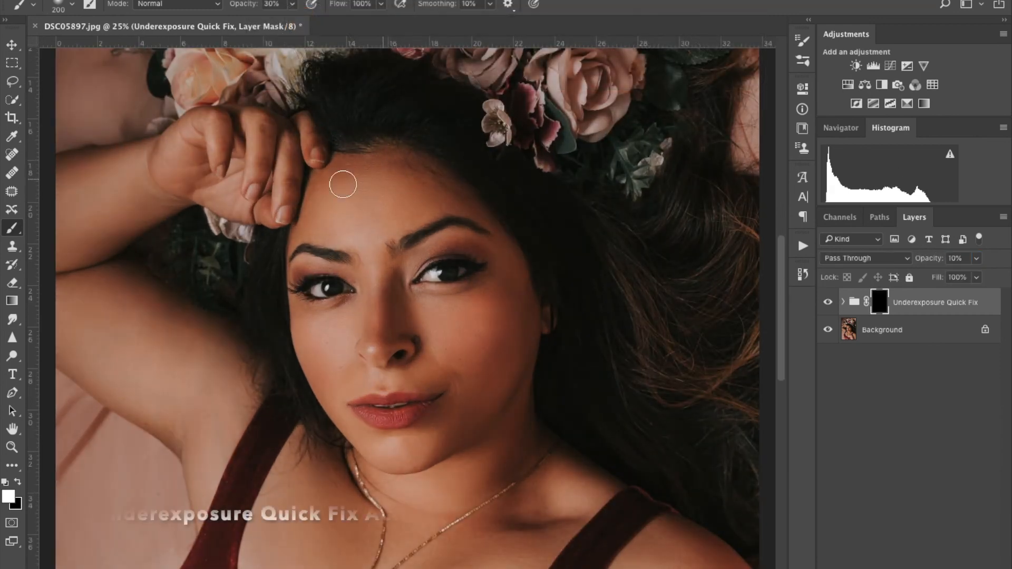
mouse_move(346, 167)
mouse_down()
mouse_move(393, 168)
mouse_move(291, 234)
mouse_move(349, 172)
mouse_move(382, 177)
mouse_move(411, 214)
mouse_move(400, 172)
mouse_move(497, 233)
mouse_move(354, 169)
mouse_move(394, 172)
mouse_move(322, 189)
mouse_up()
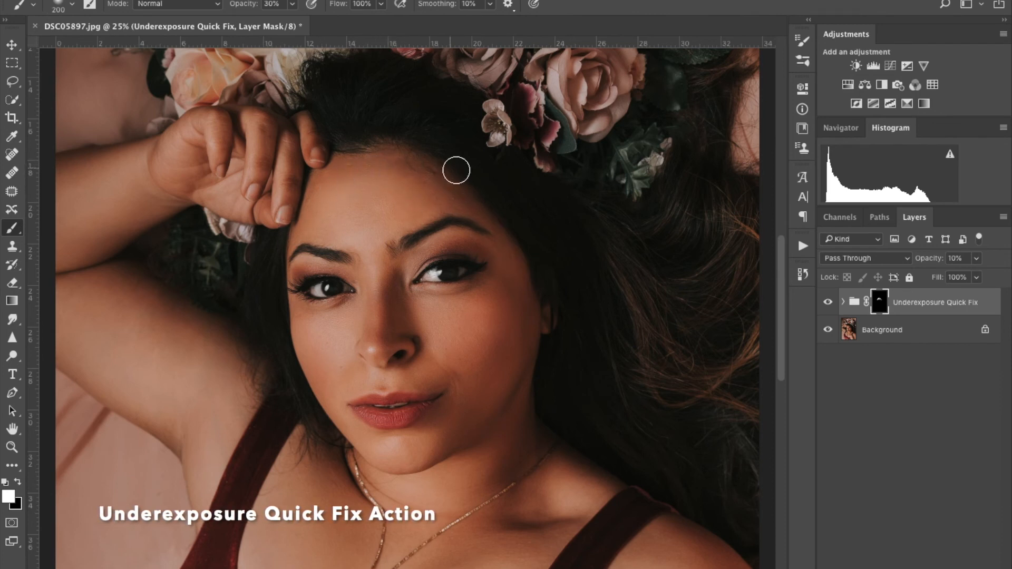
key(super+minus)
drag(927, 262, 931, 263)
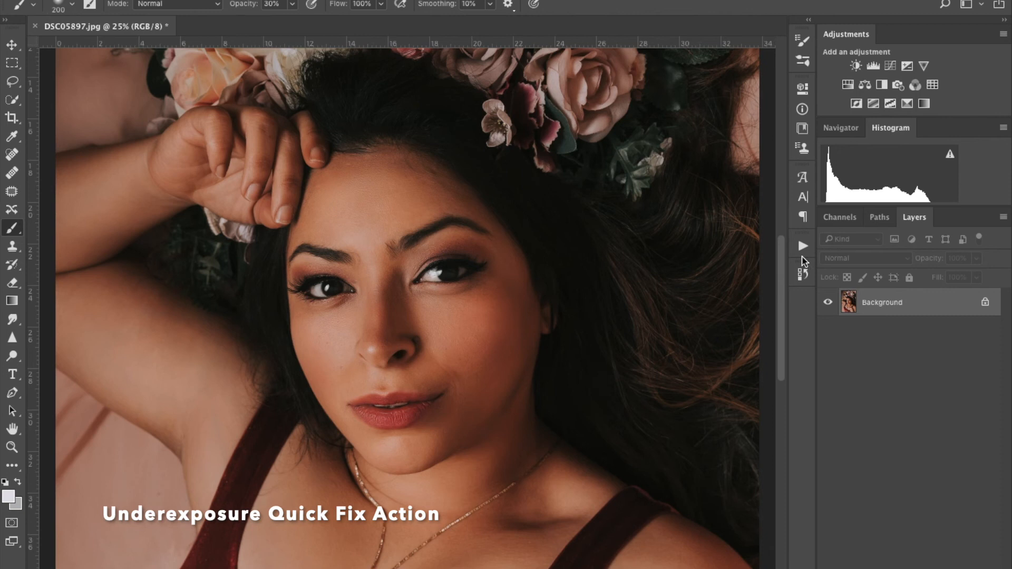
- Run the recorded frequency separation action on the flattened background and expand the resulting group
click(802, 246)
drag(783, 290, 780, 452)
click(695, 407)
click(762, 136)
click(844, 297)
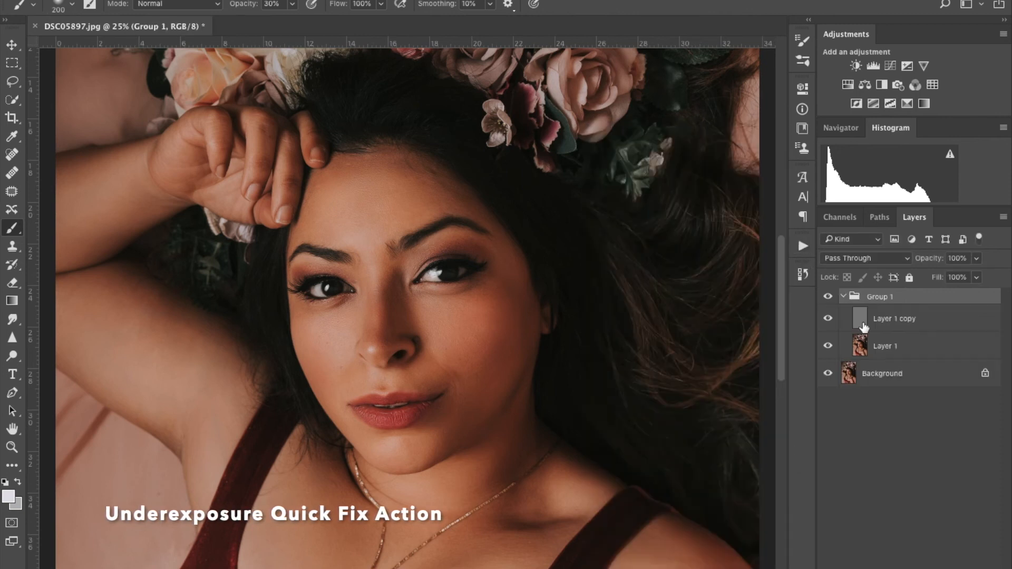
- Patch the uneven tones on the upper forehead on Layer 1, and clear the selection
click(863, 343)
key(j)
mouse_move(409, 159)
mouse_down()
mouse_move(375, 171)
mouse_move(399, 199)
mouse_move(376, 185)
mouse_move(386, 179)
mouse_move(380, 203)
mouse_move(369, 169)
mouse_move(438, 224)
mouse_move(386, 203)
mouse_up()
key(ctrl+d)
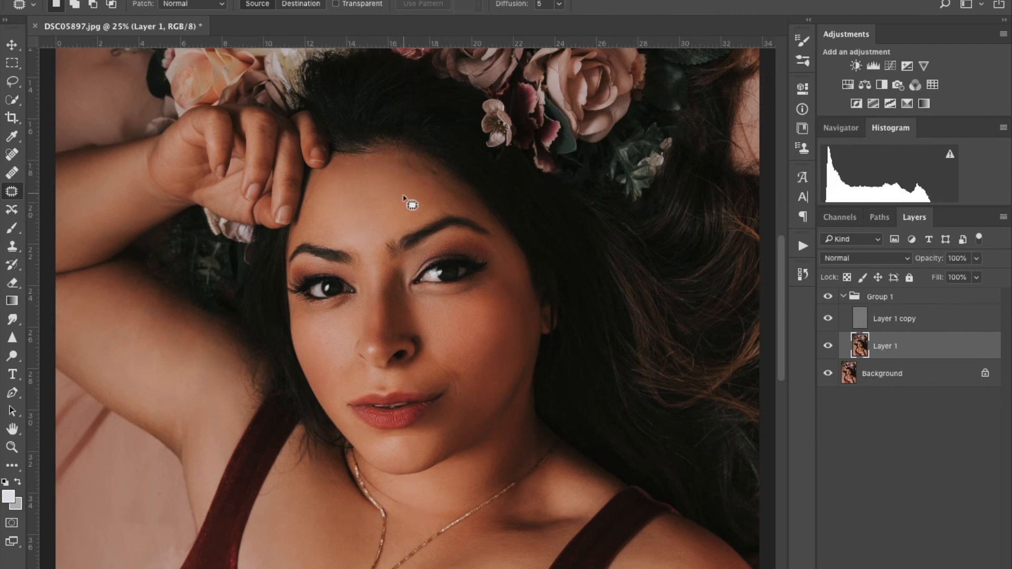
key(ctrl+plus)
key(ctrl+minus)
key(ctrl+minus)
key(ctrl+minus)
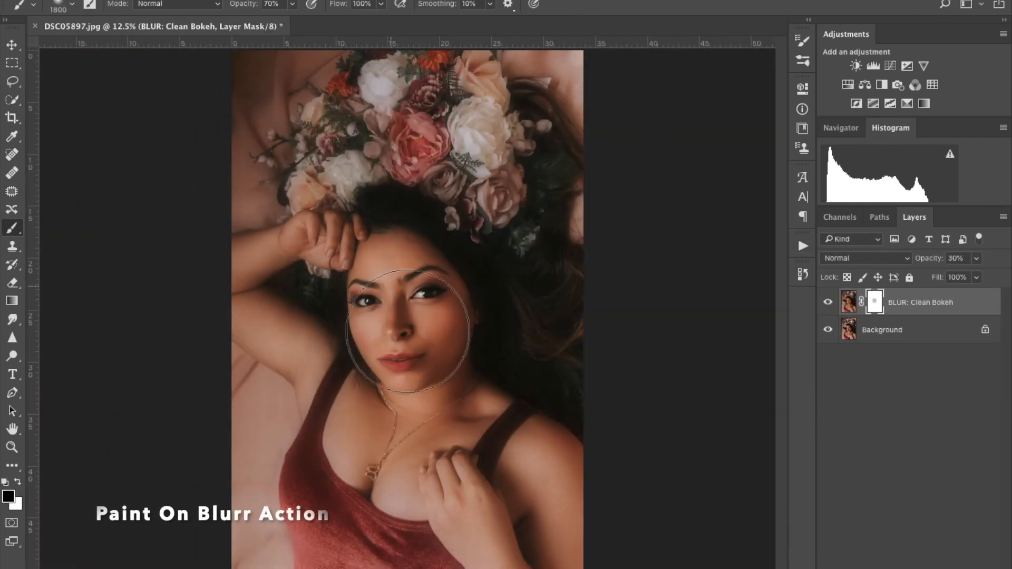
- Paint the BLUR: Clean Bokeh mask black over the face and body, reducing the brush to size 1200 and 50% opacity
key(bracketleft)
key(bracketleft)
key(bracketleft)
mouse_move(407, 331)
mouse_down()
mouse_move(459, 264)
mouse_move(332, 232)
mouse_move(311, 479)
mouse_up()
key(bracketleft)
key(bracketleft)
key(bracketleft)
key(5)
mouse_move(451, 328)
mouse_down()
mouse_move(411, 400)
mouse_move(437, 394)
mouse_move(433, 253)
mouse_up()
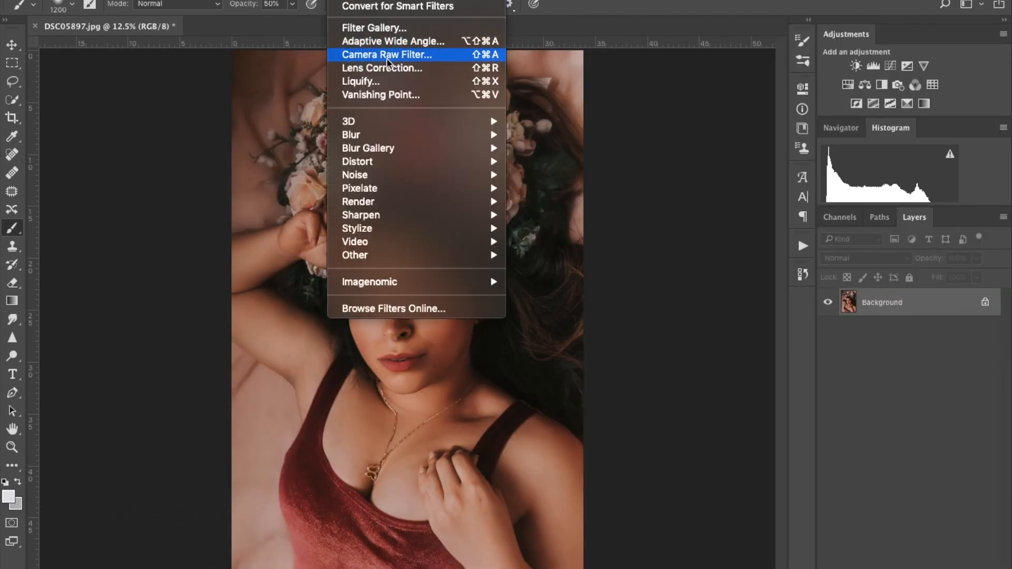
- Slim the face in Liquify with Nose Width -14, Jawline -9 and Face Width -11
key(Escape)
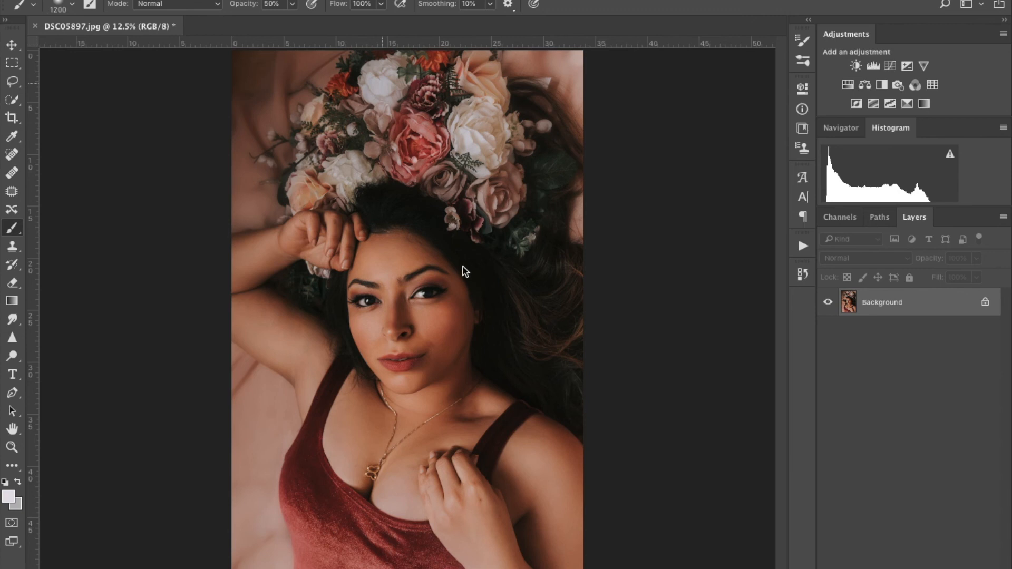
key(ctrl+shift+x)
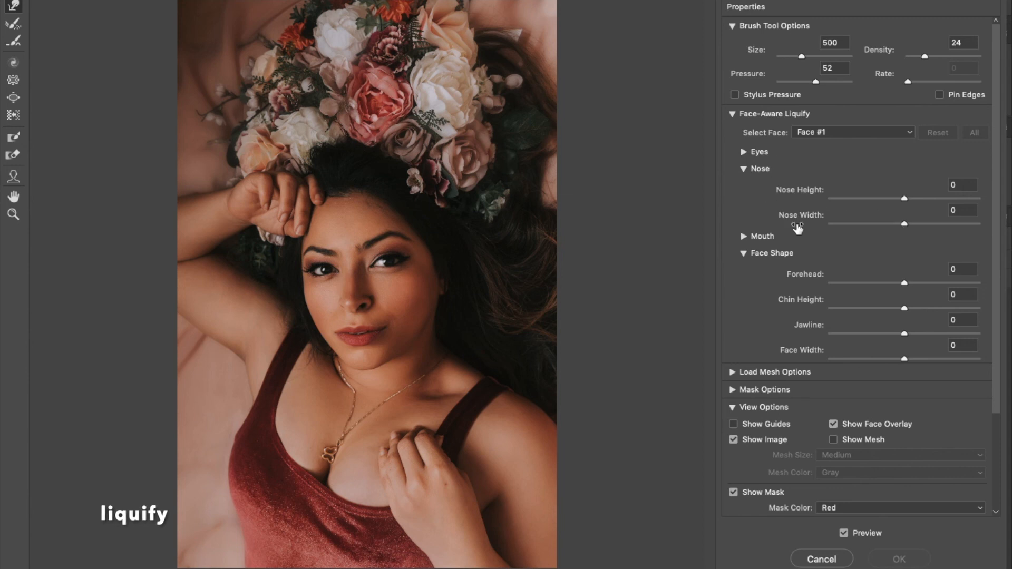
drag(903, 223, 886, 224)
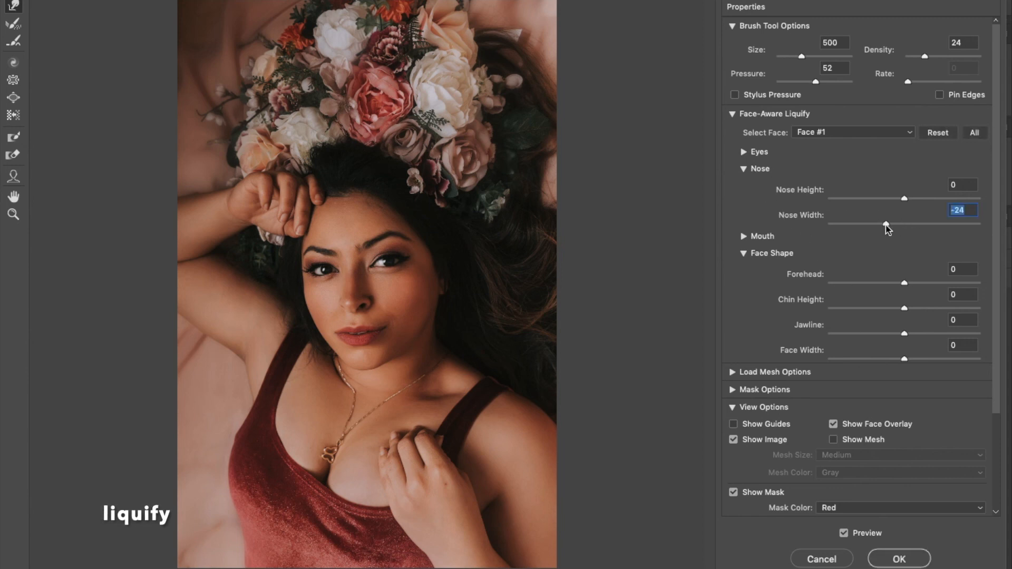
drag(907, 332, 892, 333)
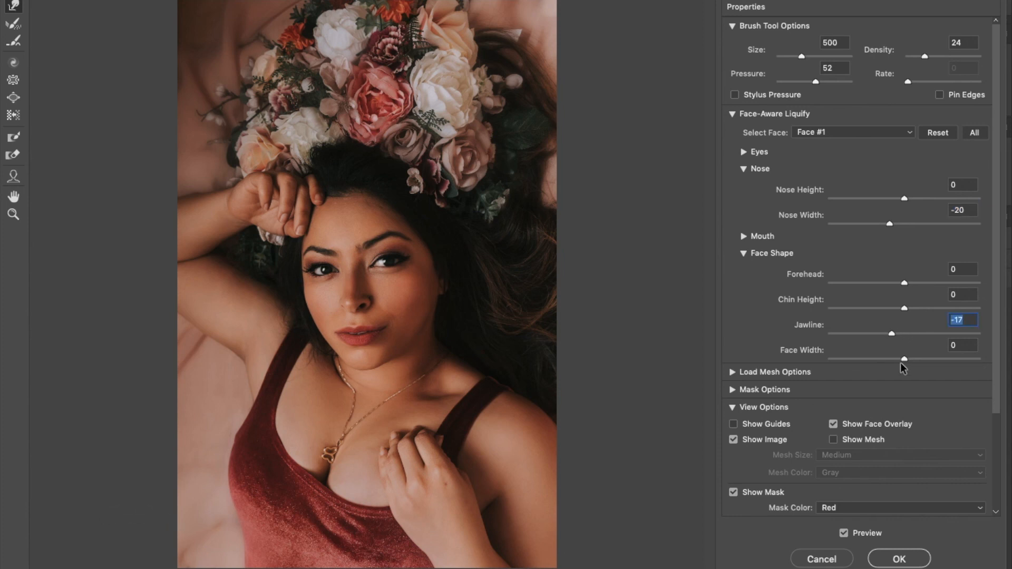
drag(904, 358, 884, 334)
click(892, 224)
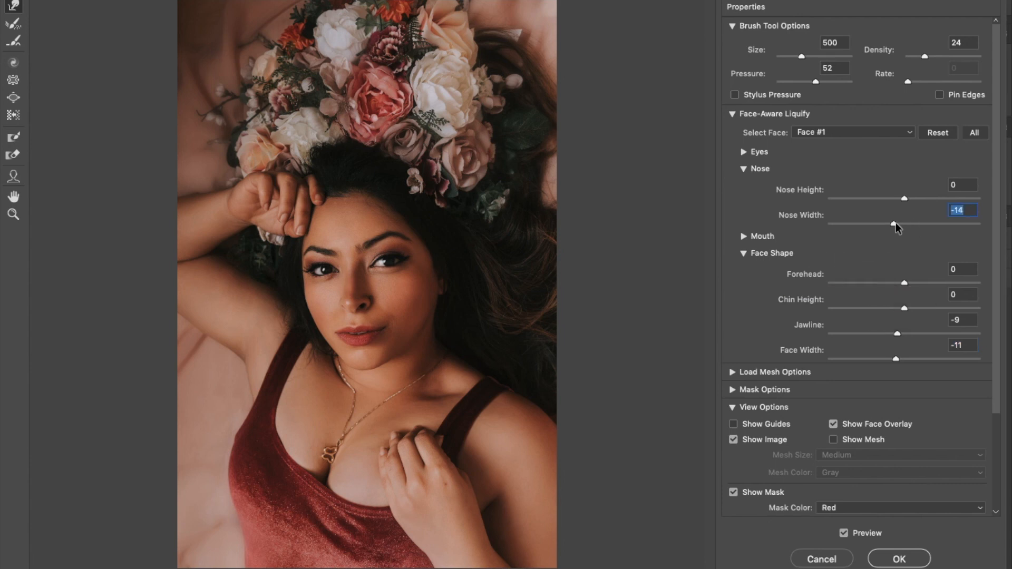
- Enlarge the Liquify warp brush to size 800 and inspect the jaw and shoulder up close
key(bracketright)
key(bracketright)
key(bracketright)
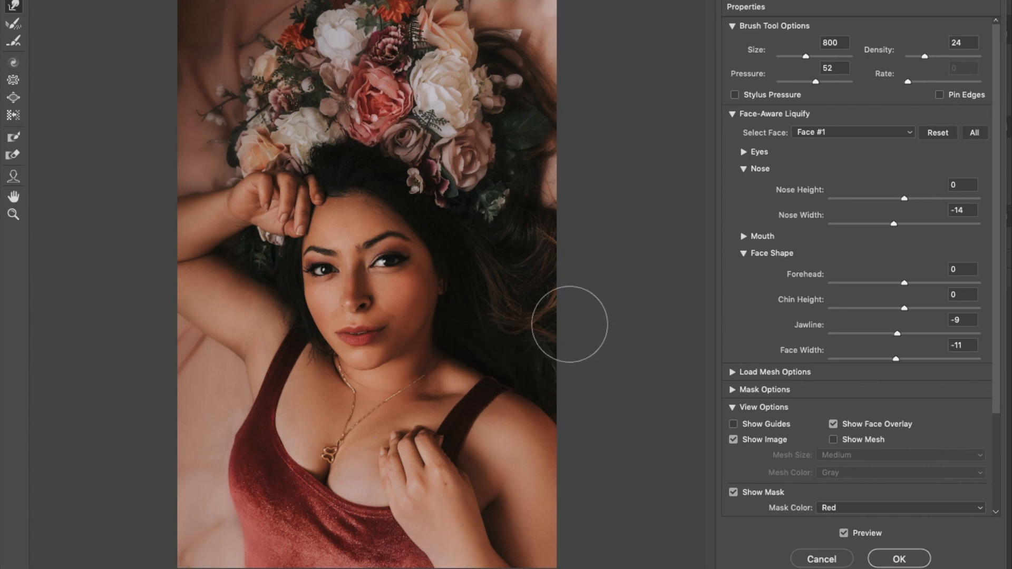
key(ctrl+space)
click(466, 362)
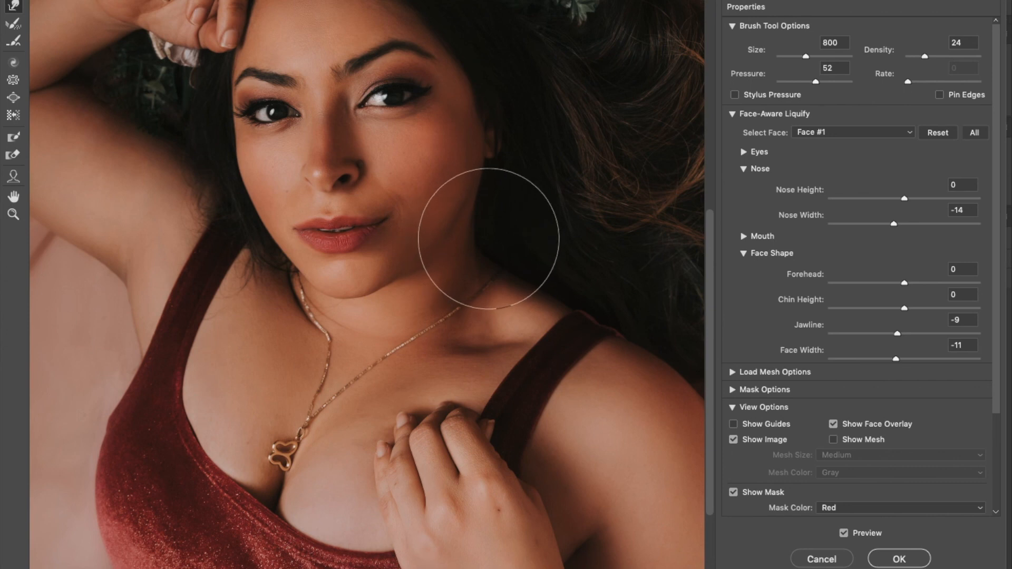
key(ctrl+minus)
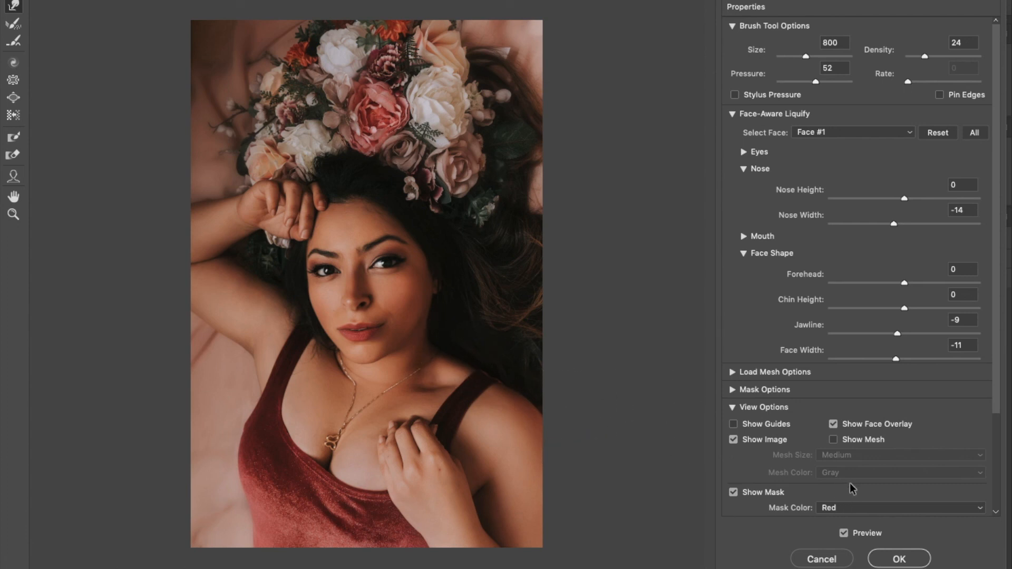
- Compare the portrait with the Liquify preview off and on, and apply the reshaping
click(844, 533)
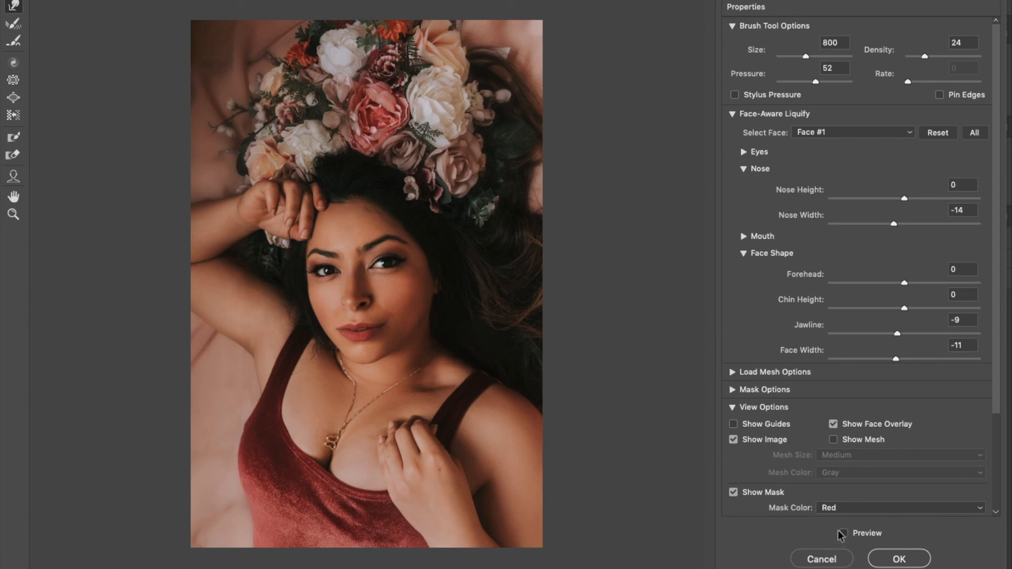
click(849, 533)
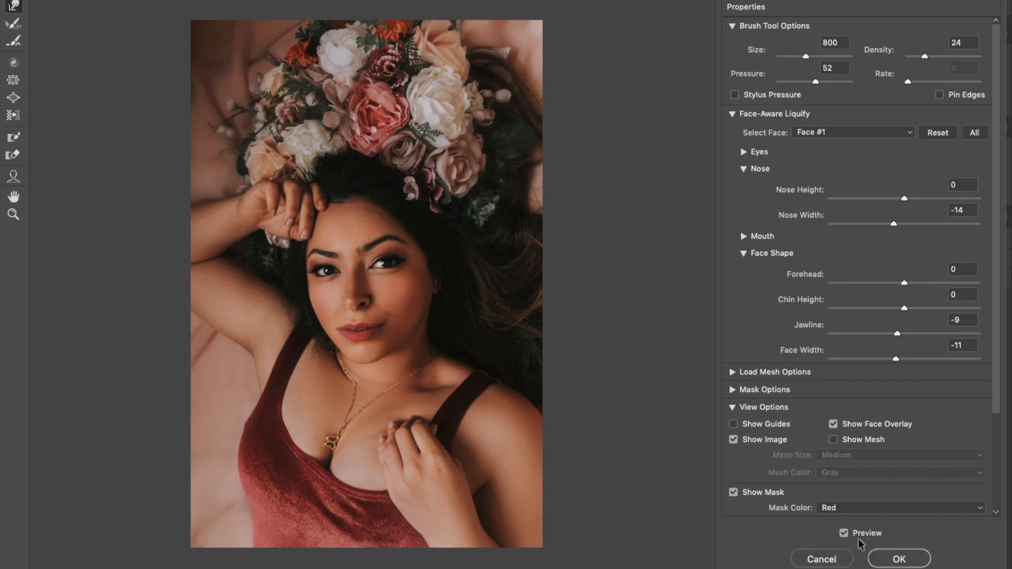
click(890, 559)
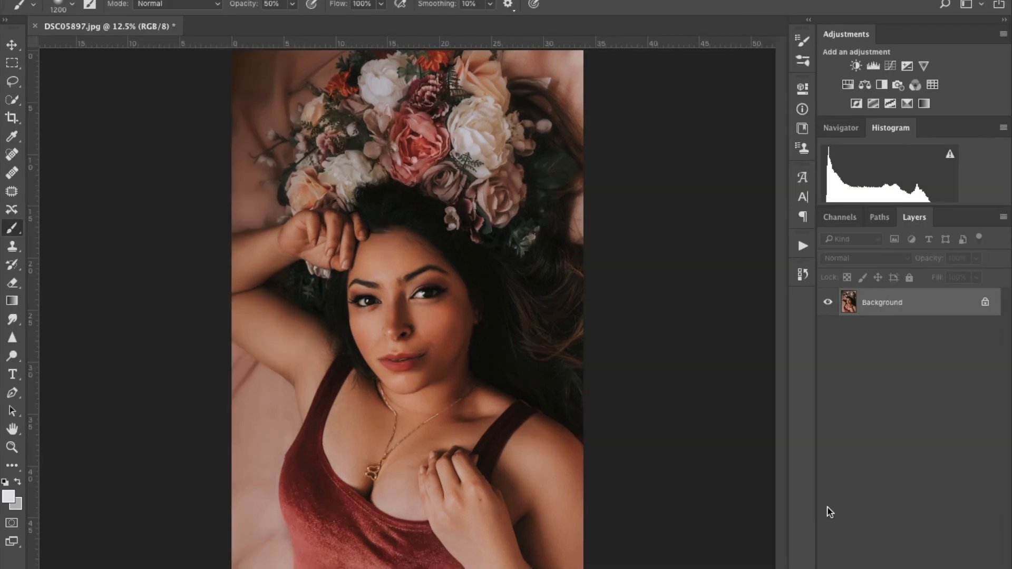
key(super+minus)
key(super+equal)
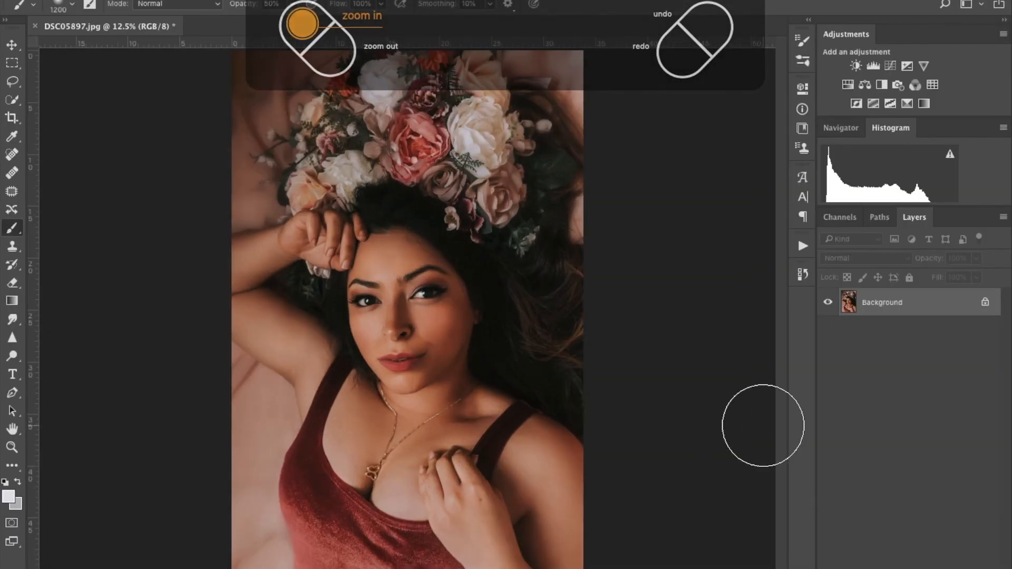
- Try adjusting the composition with a Camera Raw transform of Horizontal -7, Rotate +0.3, Scale 102 and Offset X 2.0
click(340, 0)
click(367, 56)
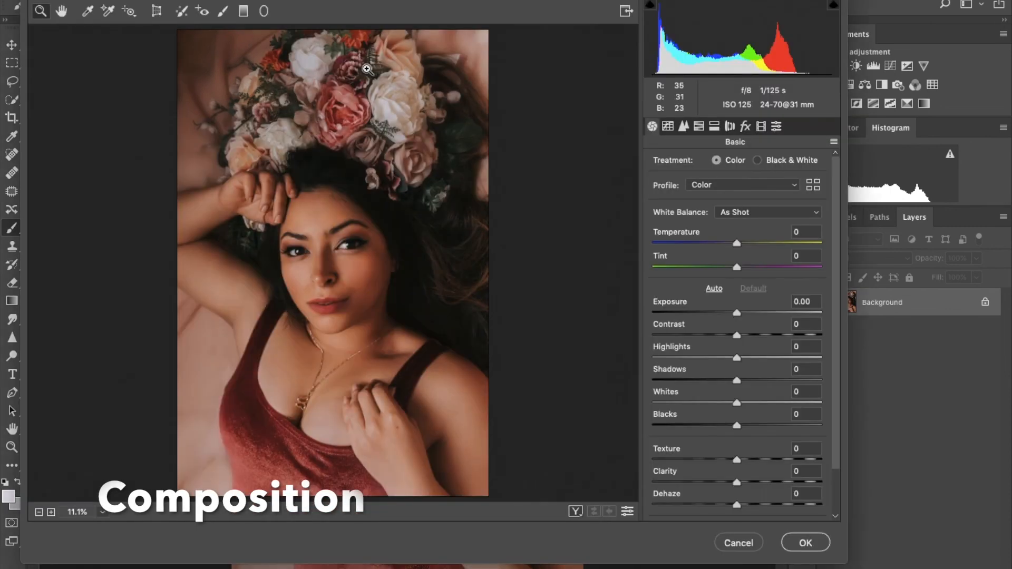
click(157, 10)
drag(741, 254, 737, 256)
mouse_move(741, 355)
mouse_down()
mouse_move(745, 377)
mouse_move(745, 353)
mouse_up()
drag(744, 307, 742, 308)
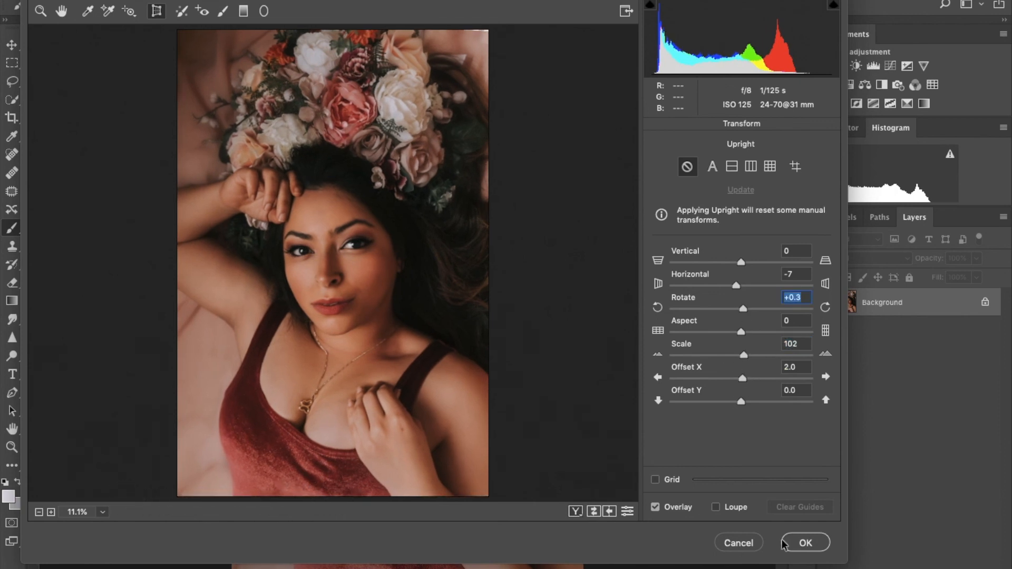
click(806, 542)
scroll(605, 425, down, 1)
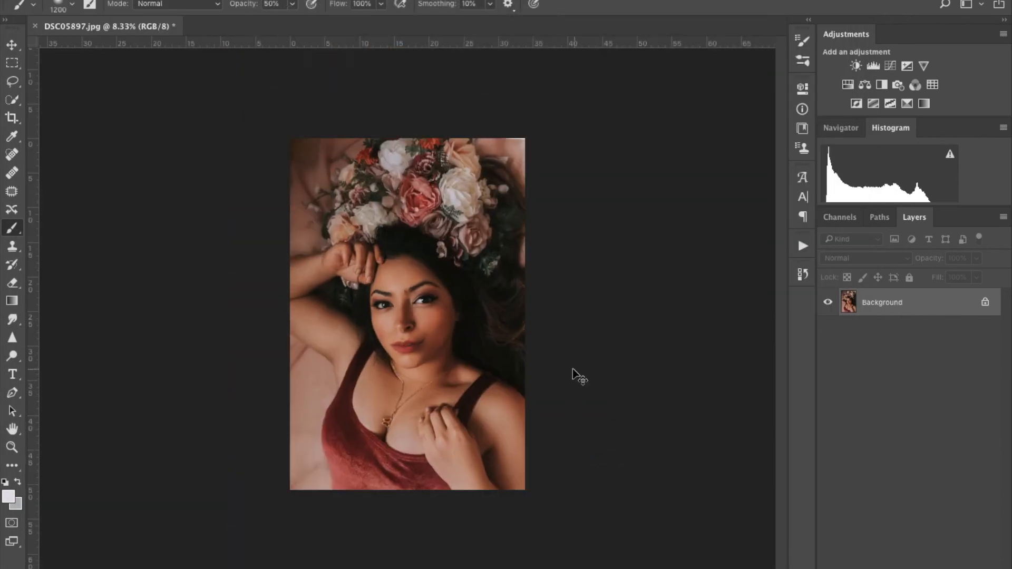
- Create a new document from the Liquify history state and revert DSC05897.jpg to its opening snapshot
scroll(536, 321, up, 2)
scroll(536, 322, down, 1)
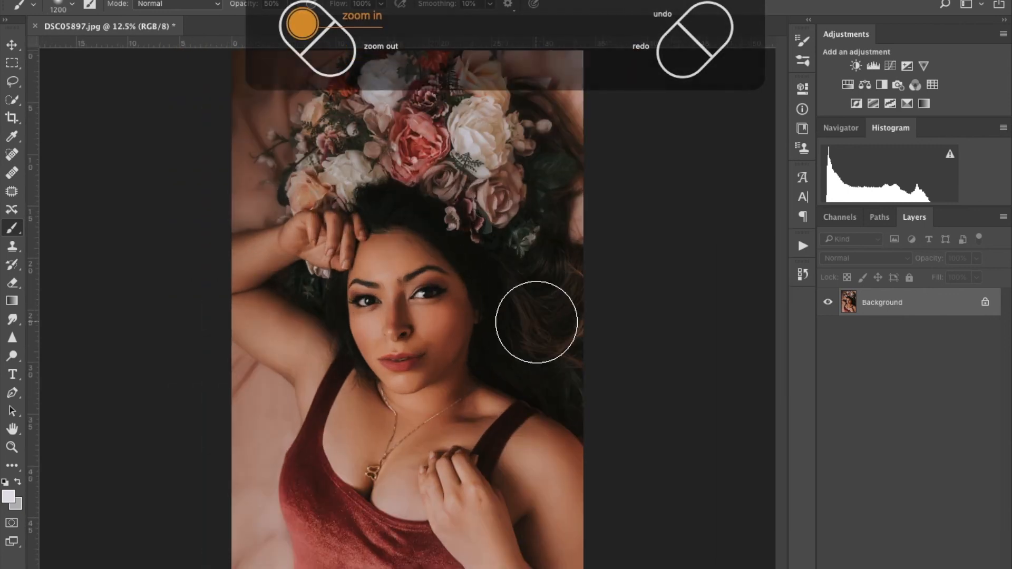
click(802, 274)
click(706, 410)
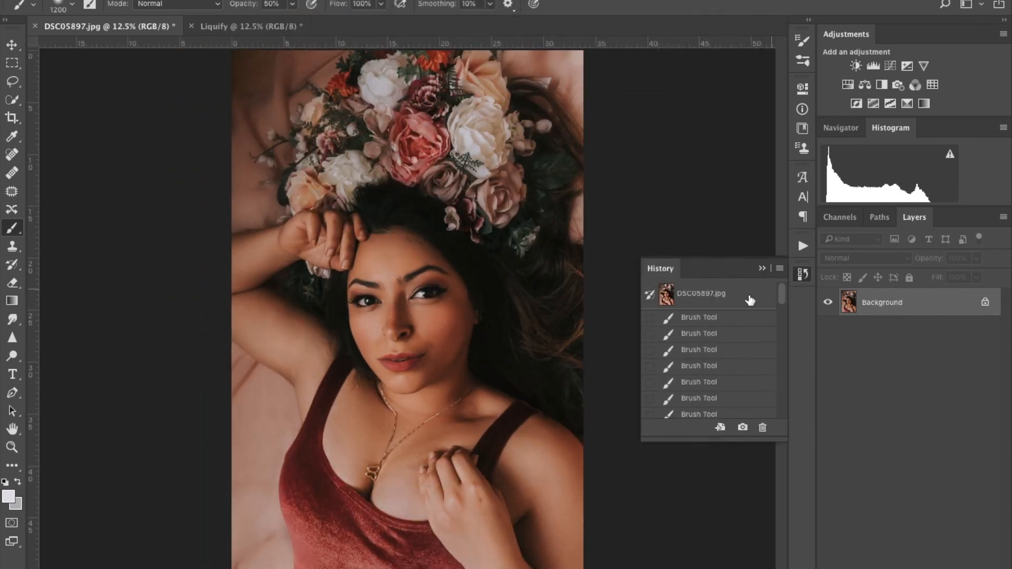
click(678, 305)
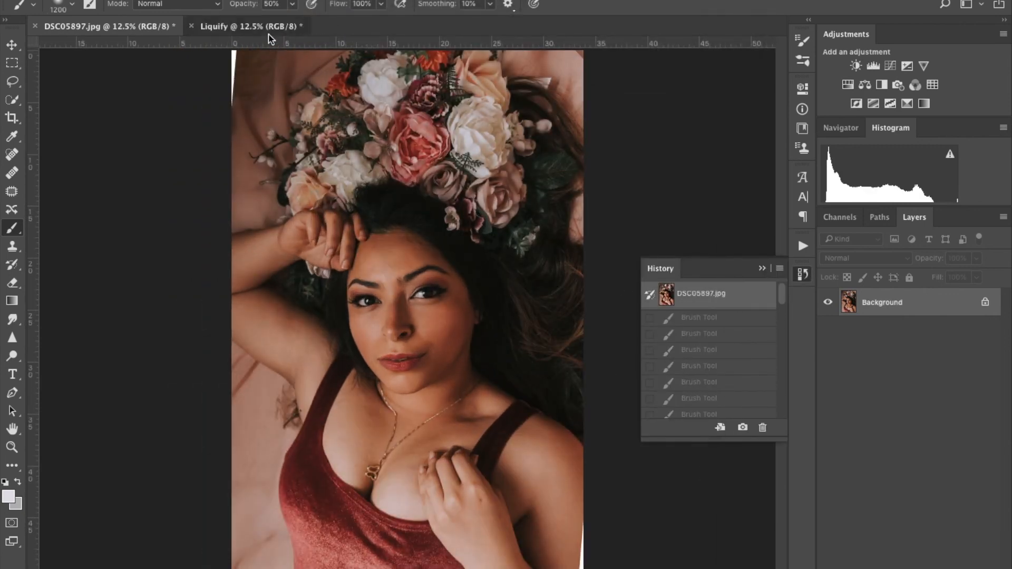
- Compare the original portrait in DSC05897.jpg with the retouched version in the Liquify document
click(158, 26)
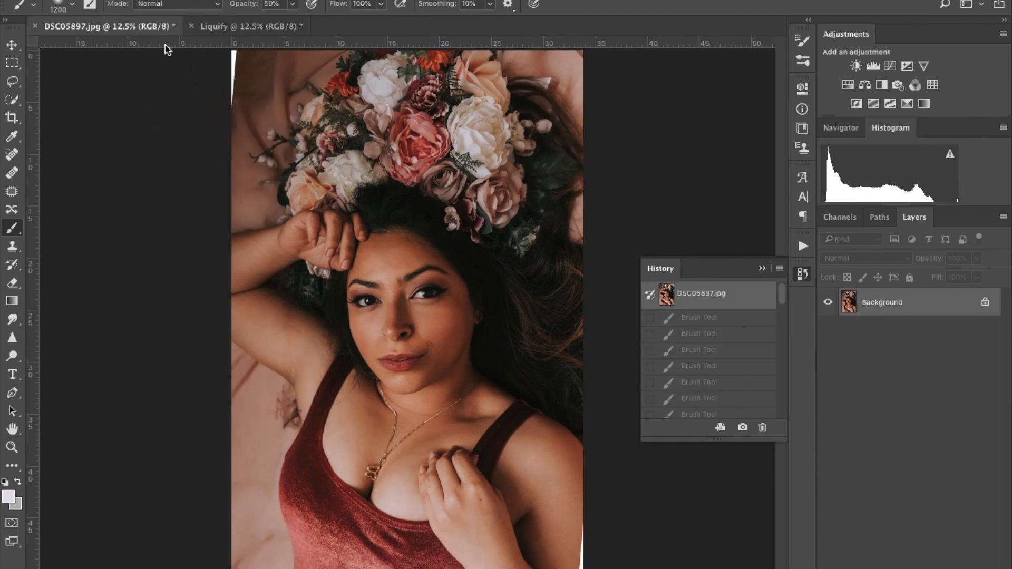
click(253, 26)
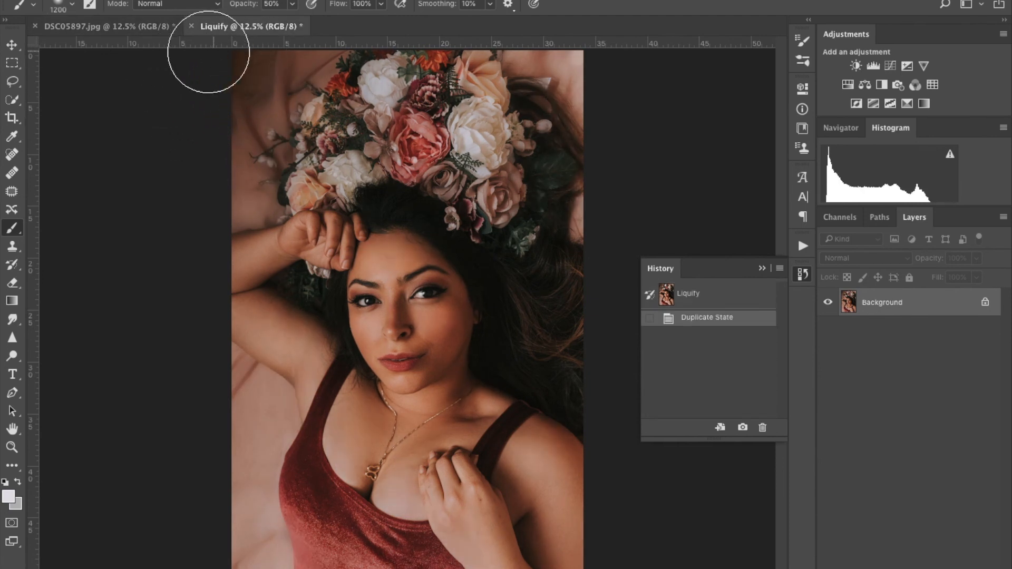
click(141, 27)
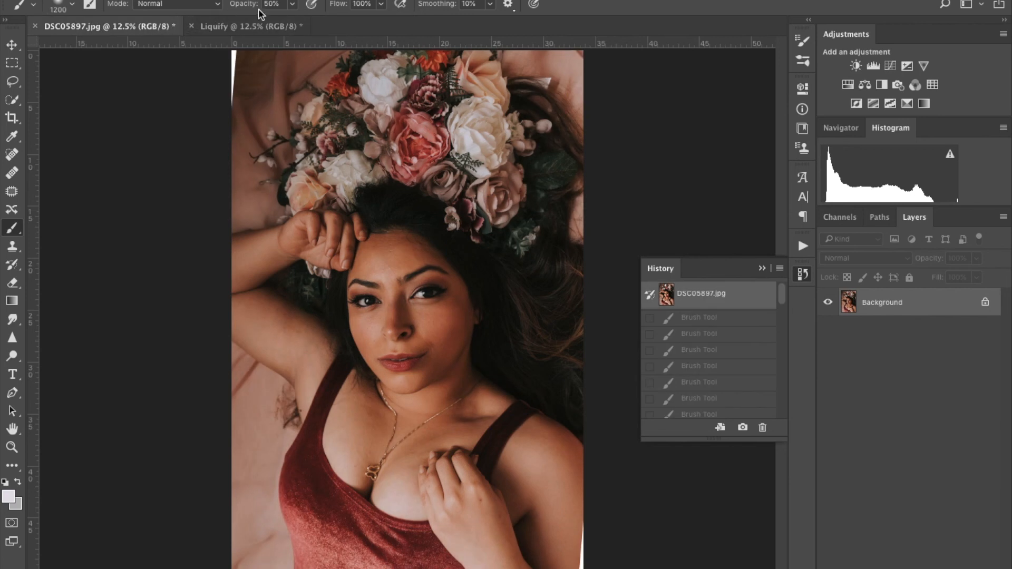
click(253, 26)
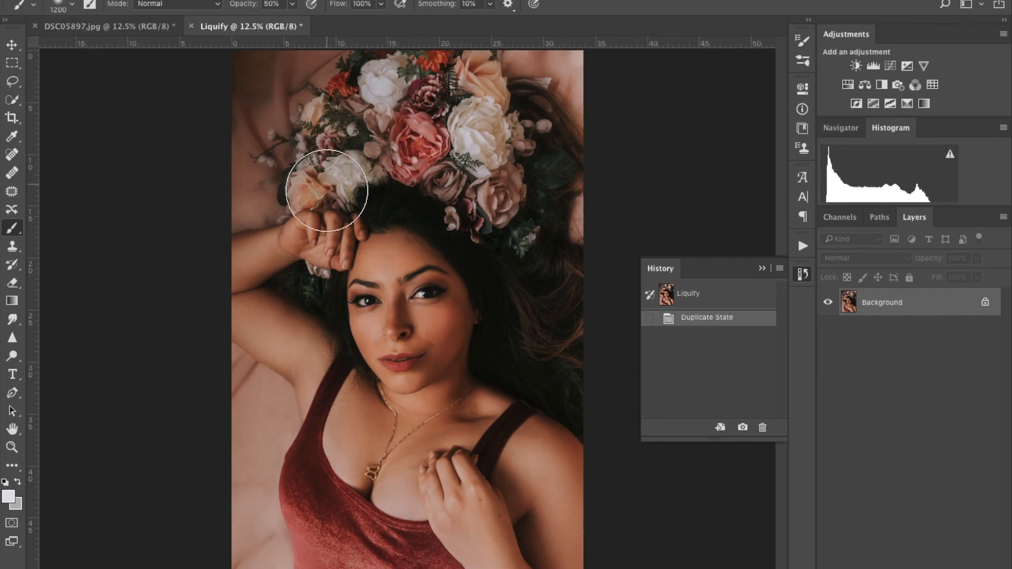